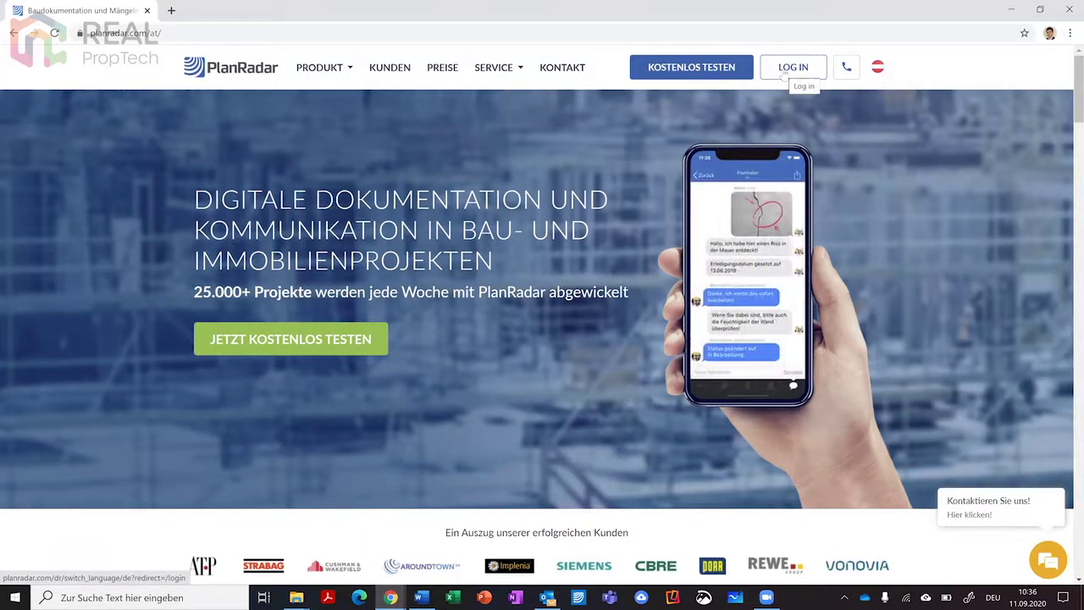
Step: Log in to the PlanRadar account with the prefilled login details
click(783, 74)
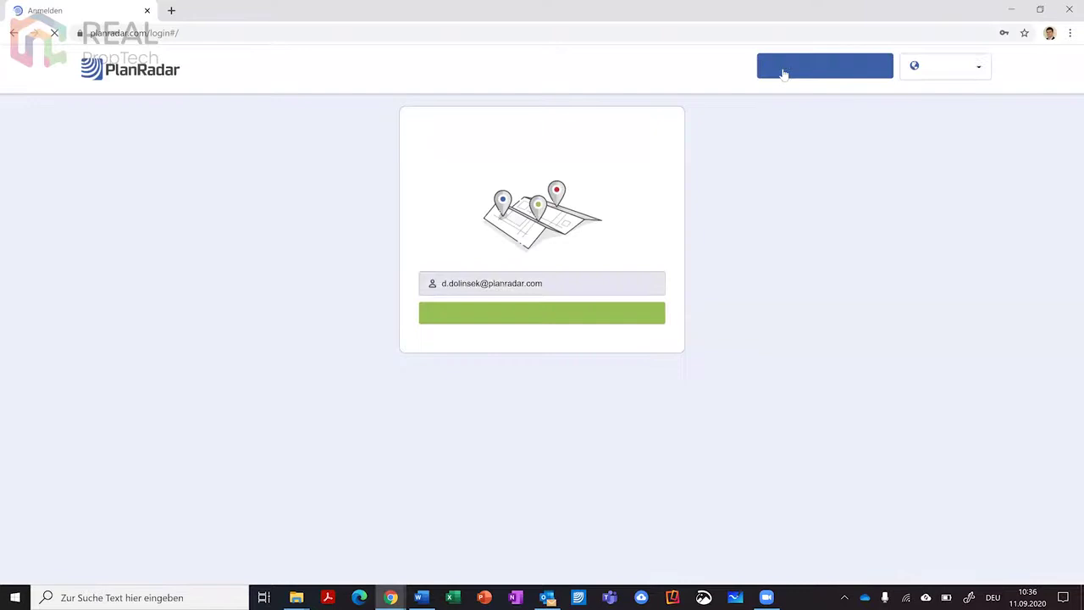
click(523, 315)
key(Return)
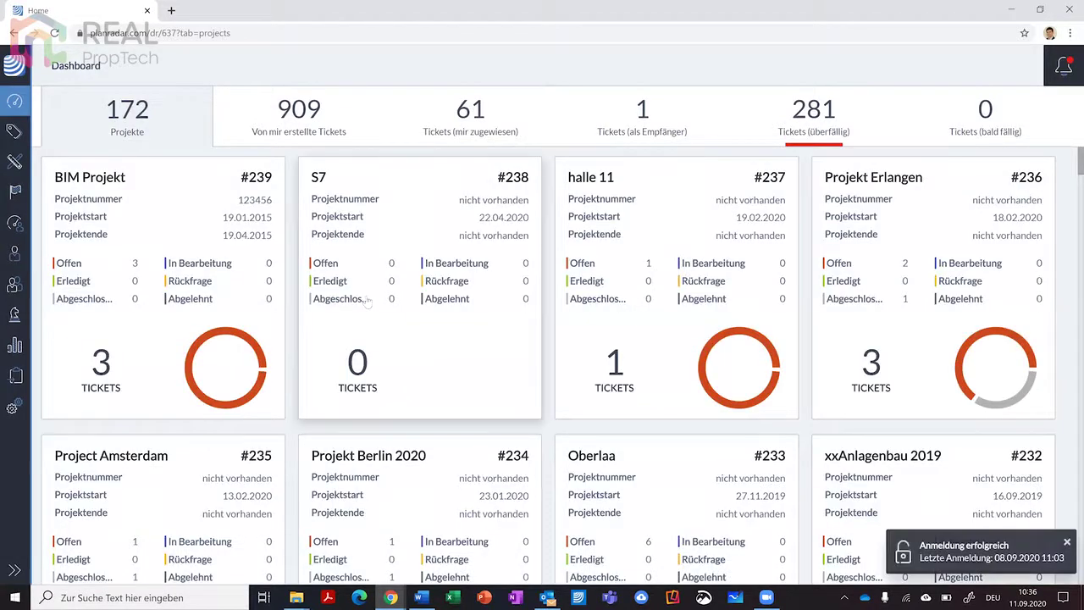
Step: Browse the project cards on the dashboard and show the overview of self-created tickets (Von mir erstellte Tickets)
scroll(367, 303, down, 7)
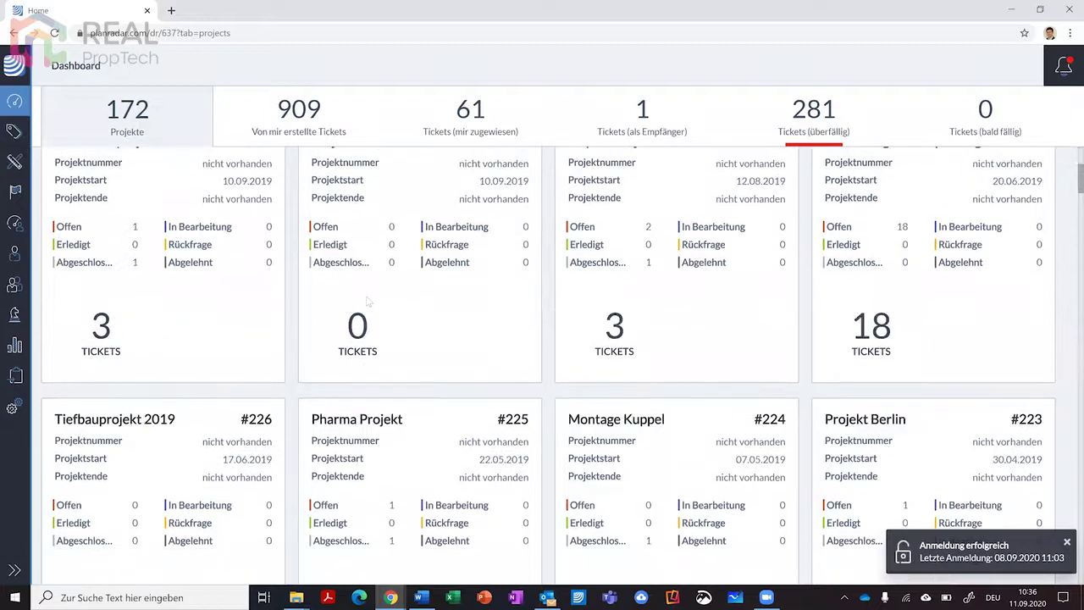
scroll(366, 303, down, 3)
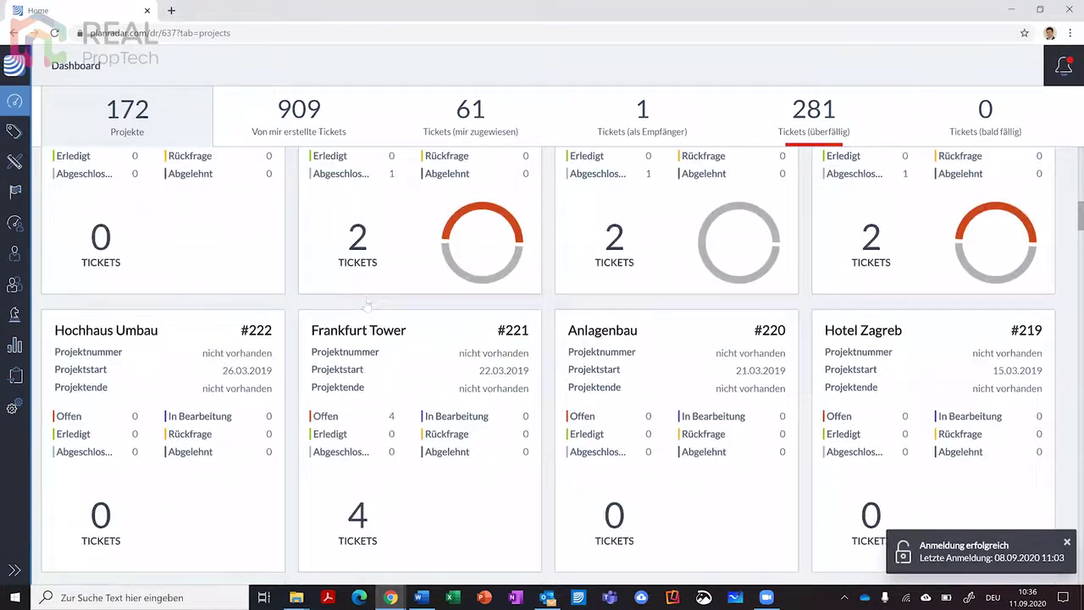
scroll(368, 305, down, 3)
scroll(367, 307, down, 3)
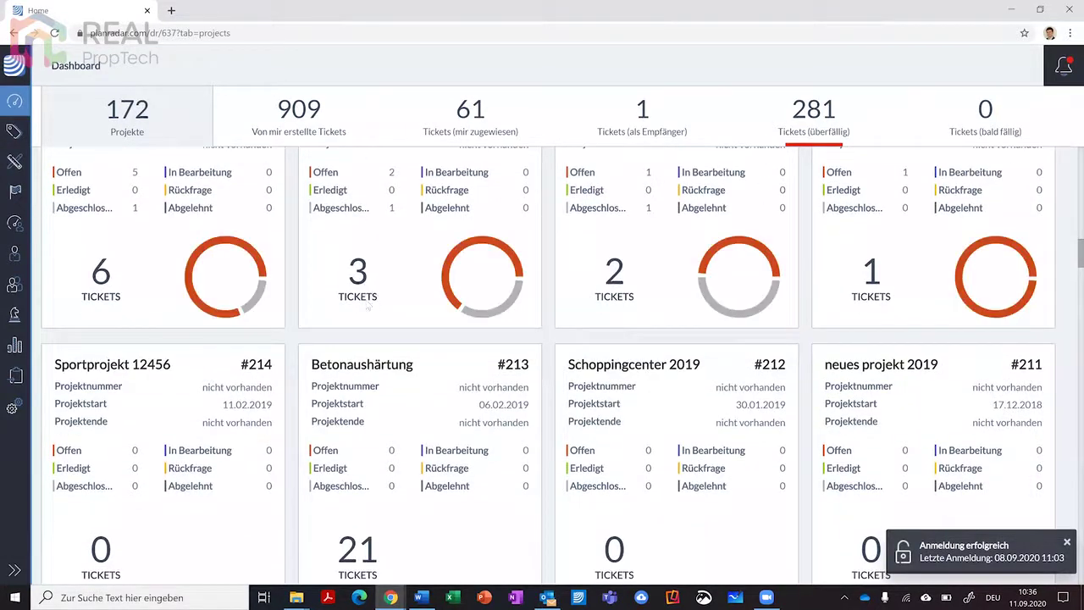
scroll(367, 310, down, 3)
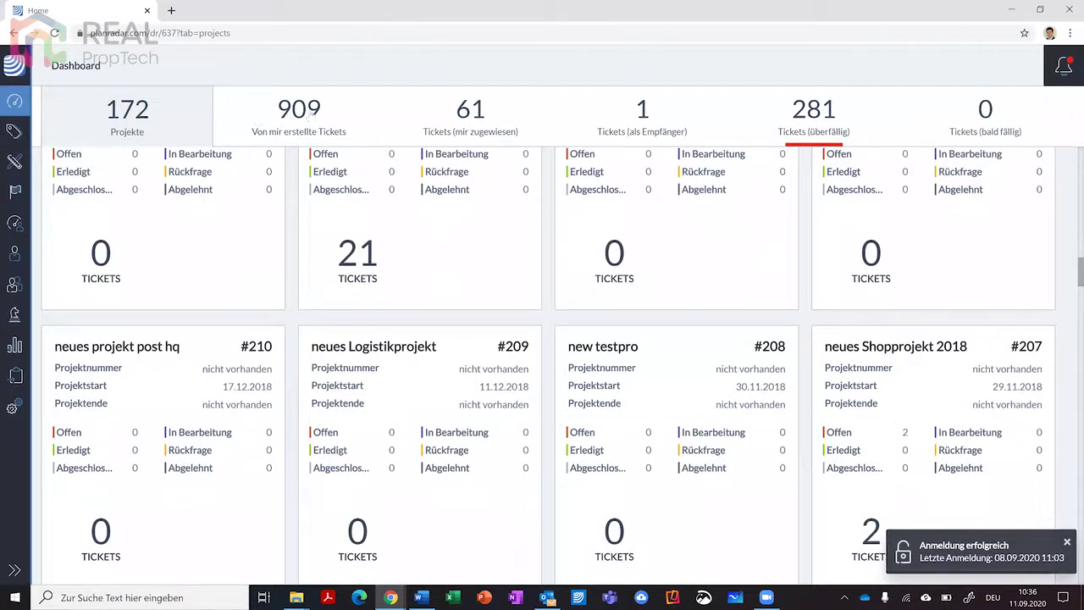
click(326, 129)
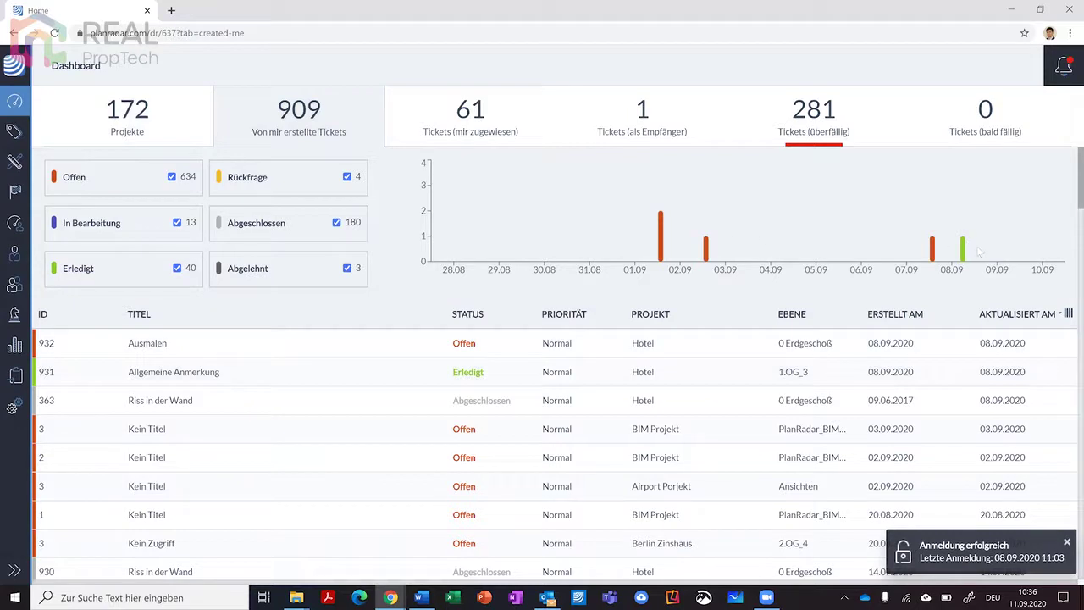
Step: Open the tickets of the Hotel project in plan view and examine the ticket pins around the foyer
click(12, 133)
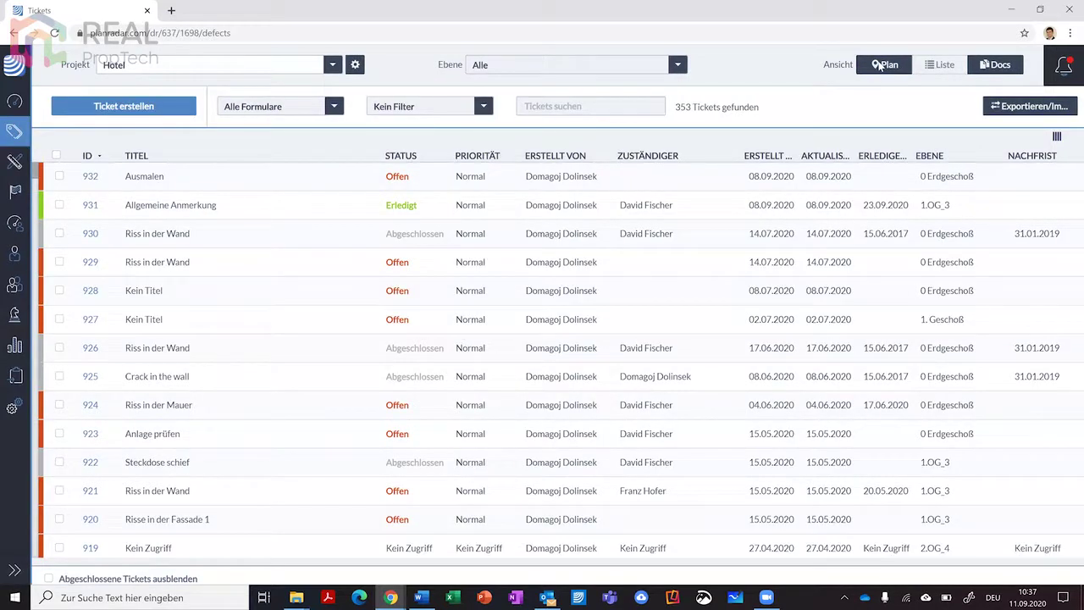
click(881, 65)
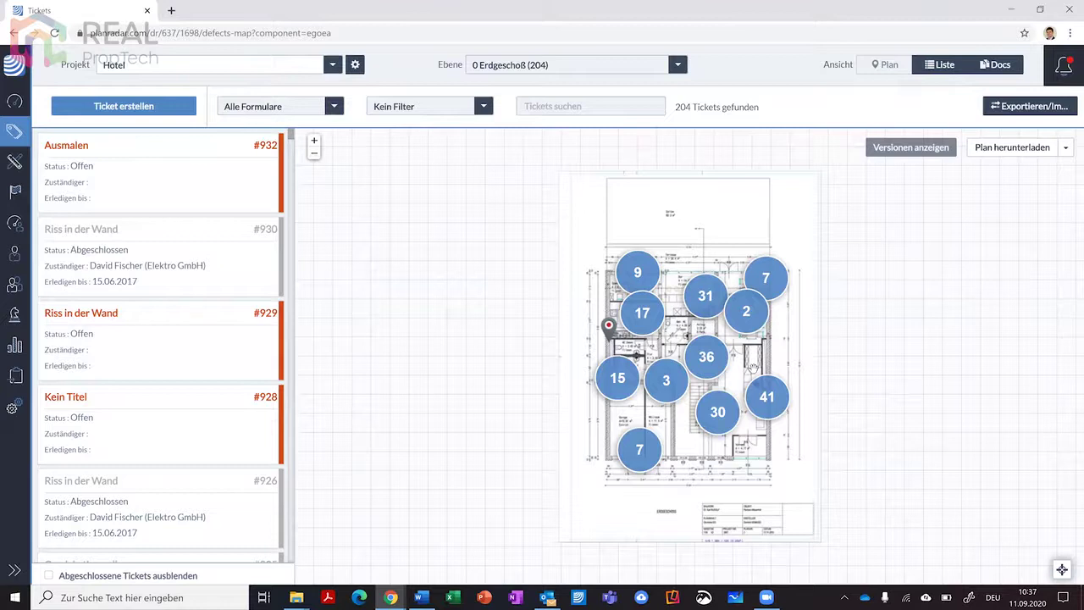
scroll(745, 366, up, 5)
drag(669, 459, 687, 294)
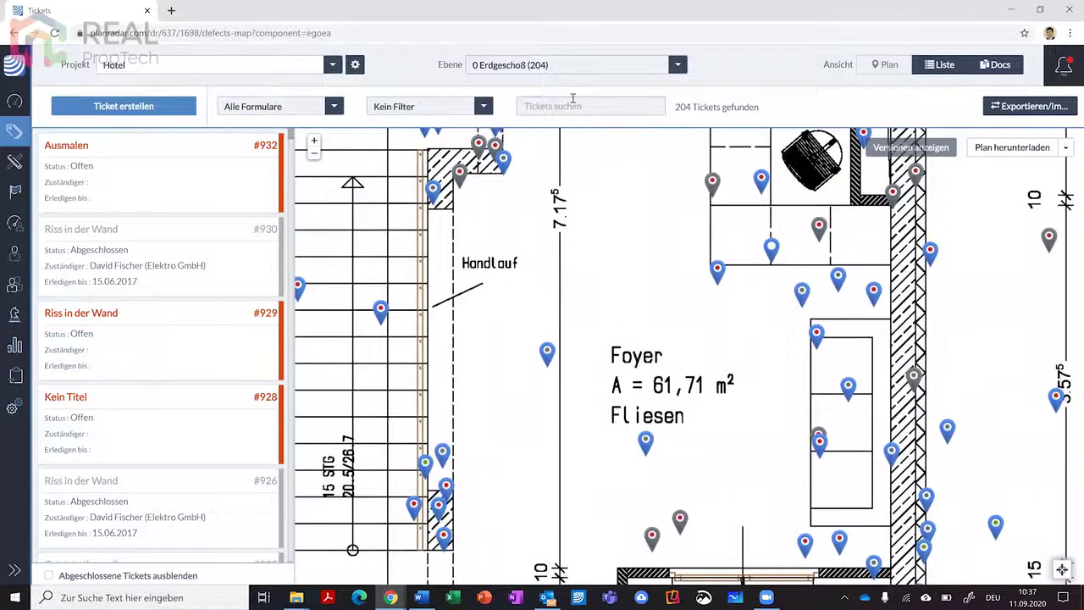
Step: Show the 0 Erdgeschoß tickets as a list and display the available export and import options
click(945, 66)
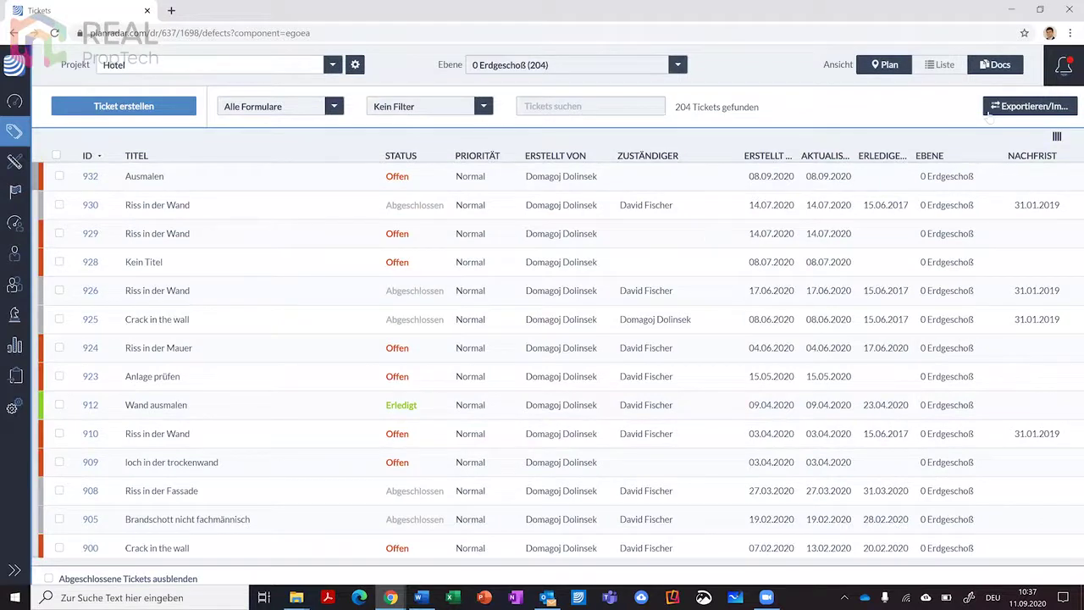
click(1012, 107)
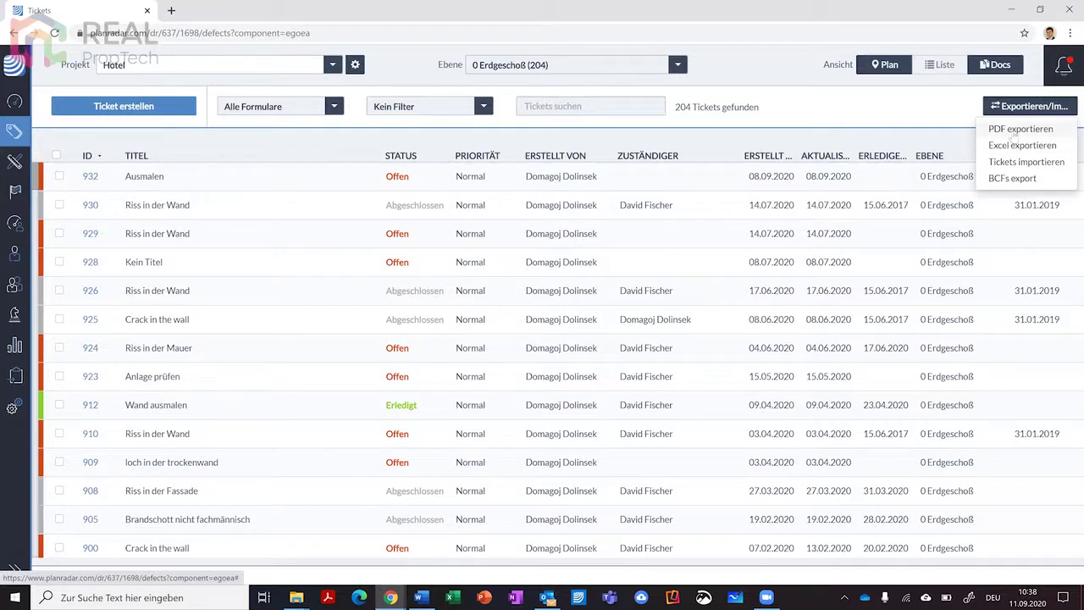
Step: Open ticket #363 from the 0 Erdgeschoß document list and page through its attached images
click(998, 67)
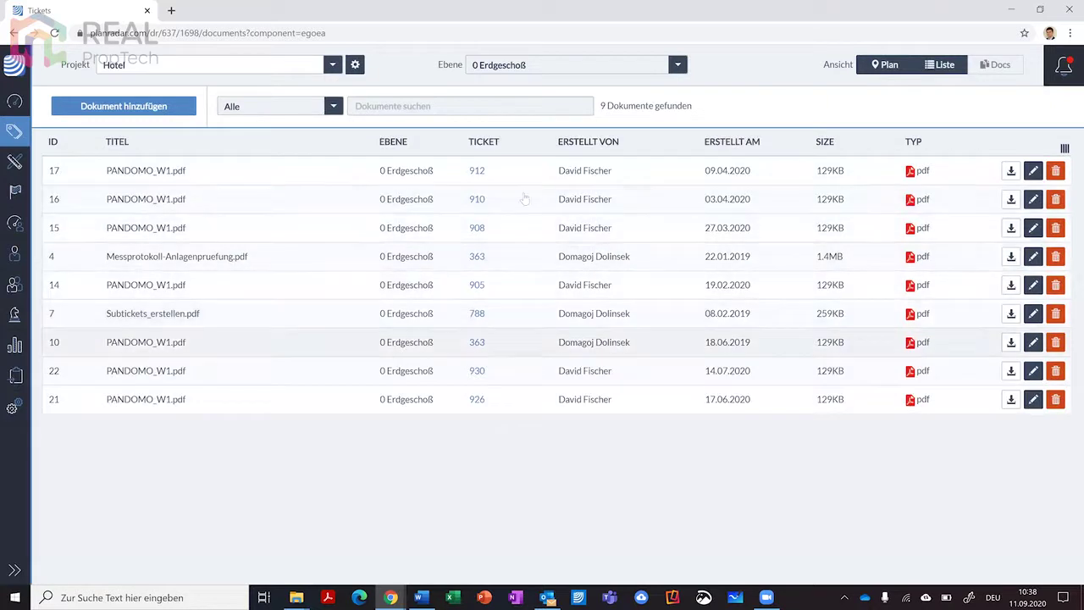
click(477, 343)
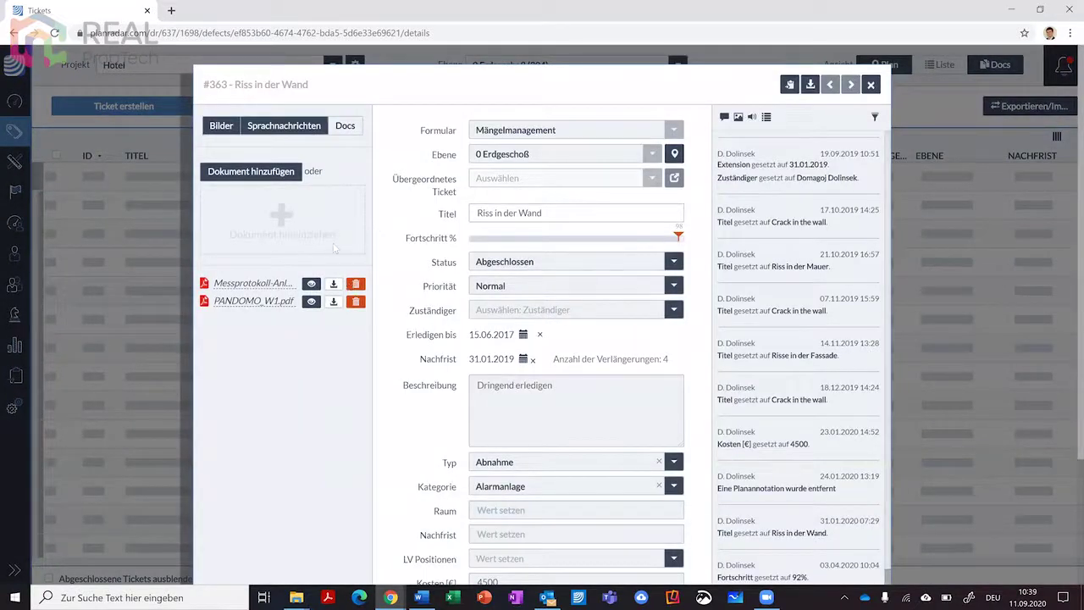
click(220, 125)
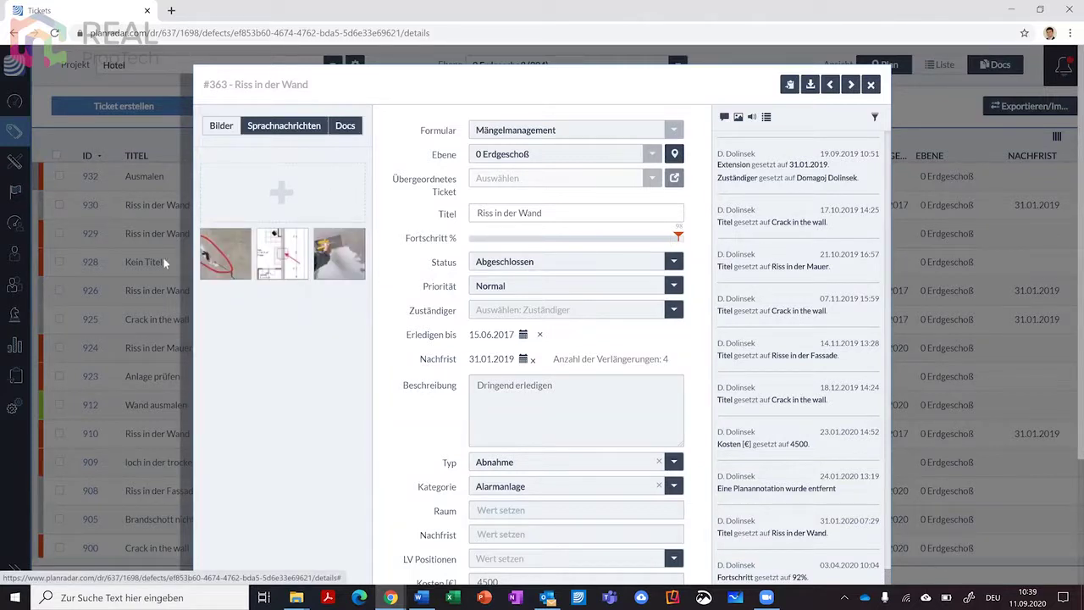
click(227, 258)
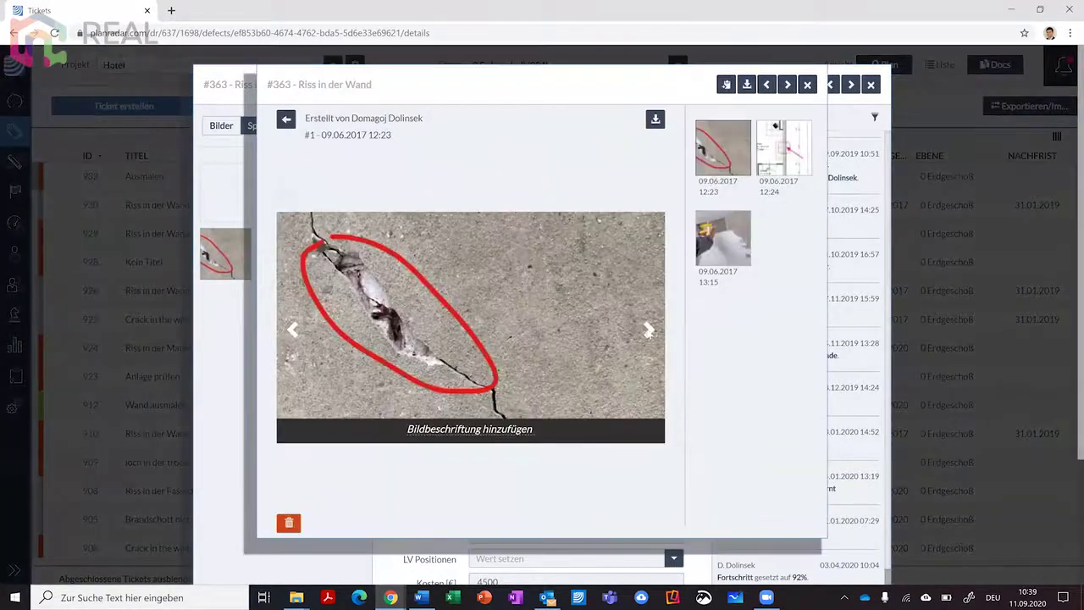
click(649, 331)
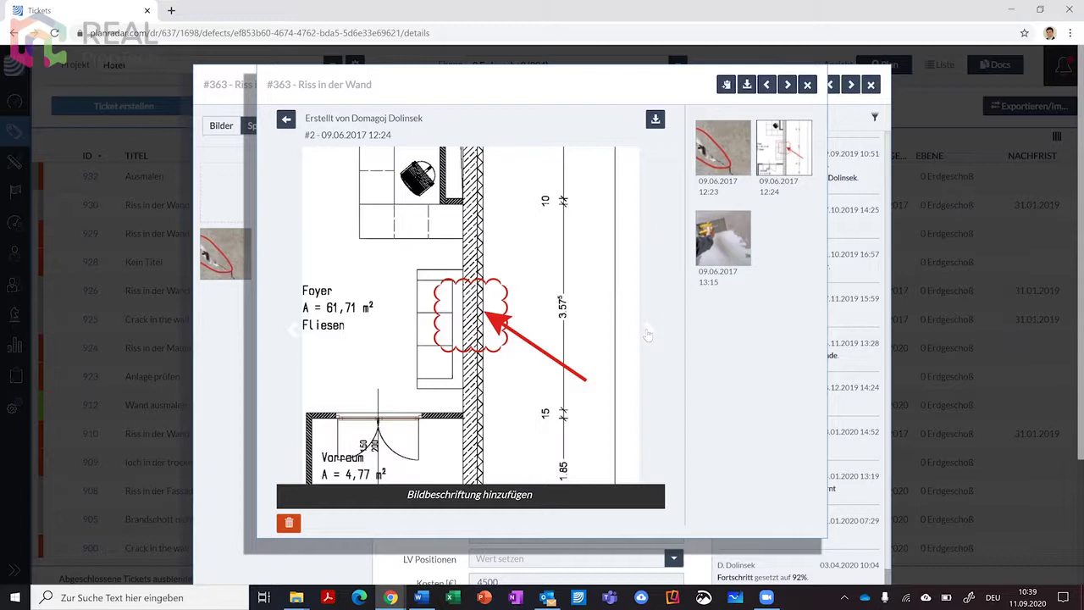
click(648, 331)
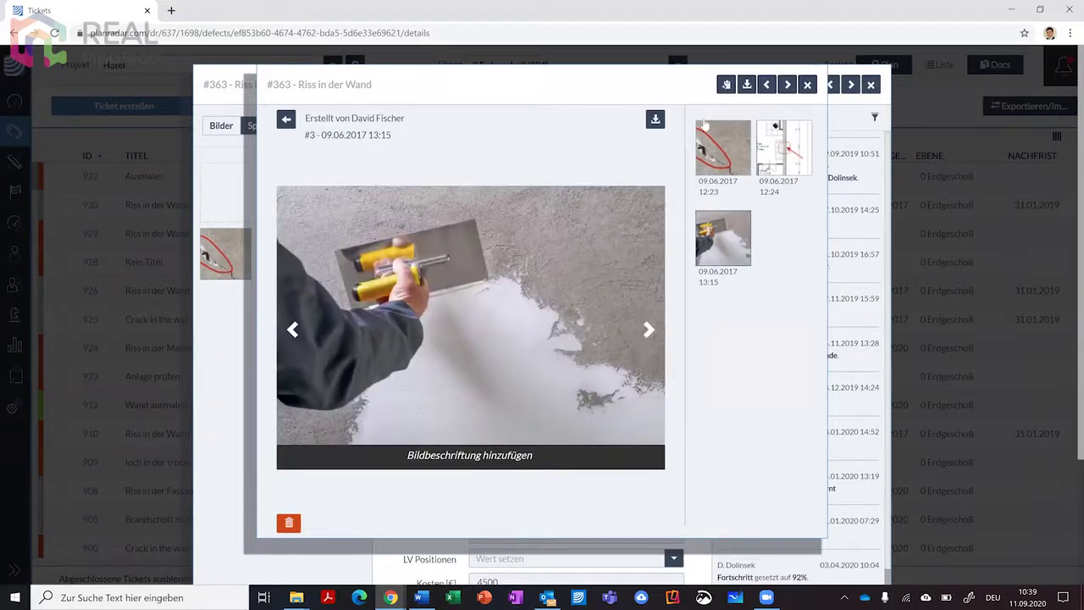
click(807, 86)
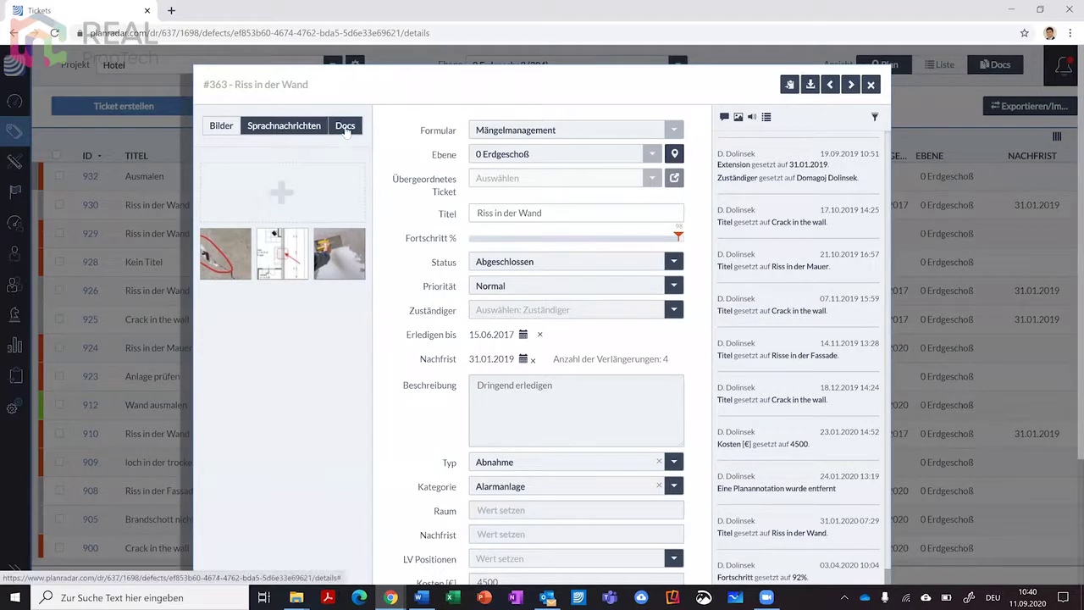
Step: Review ticket #363's activity history back to its first entry and view the plastering photo posted there
scroll(811, 348, up, 1)
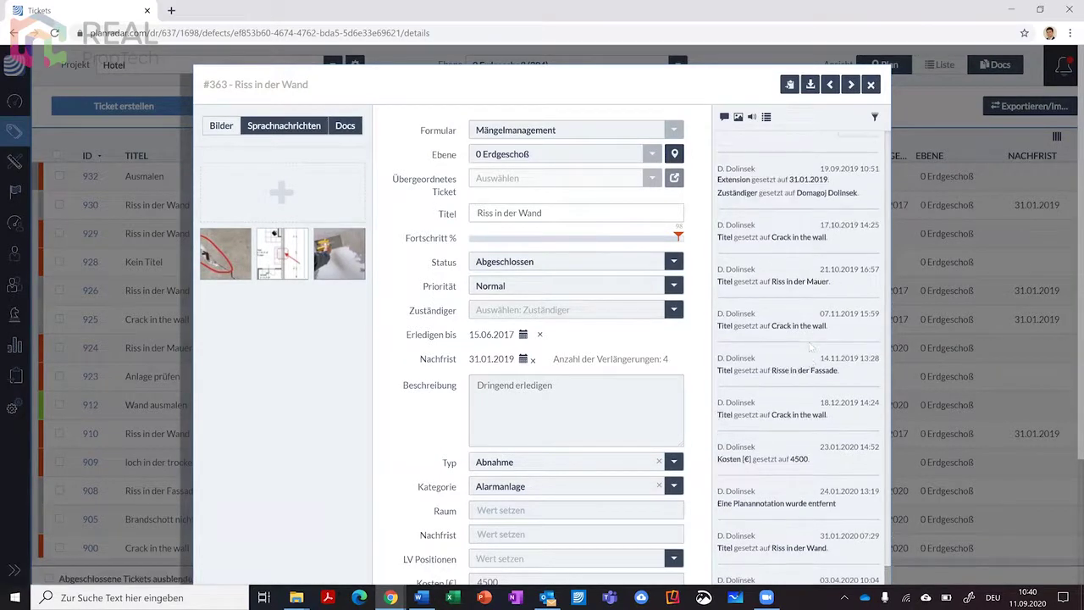
scroll(811, 345, up, 5)
scroll(811, 347, up, 5)
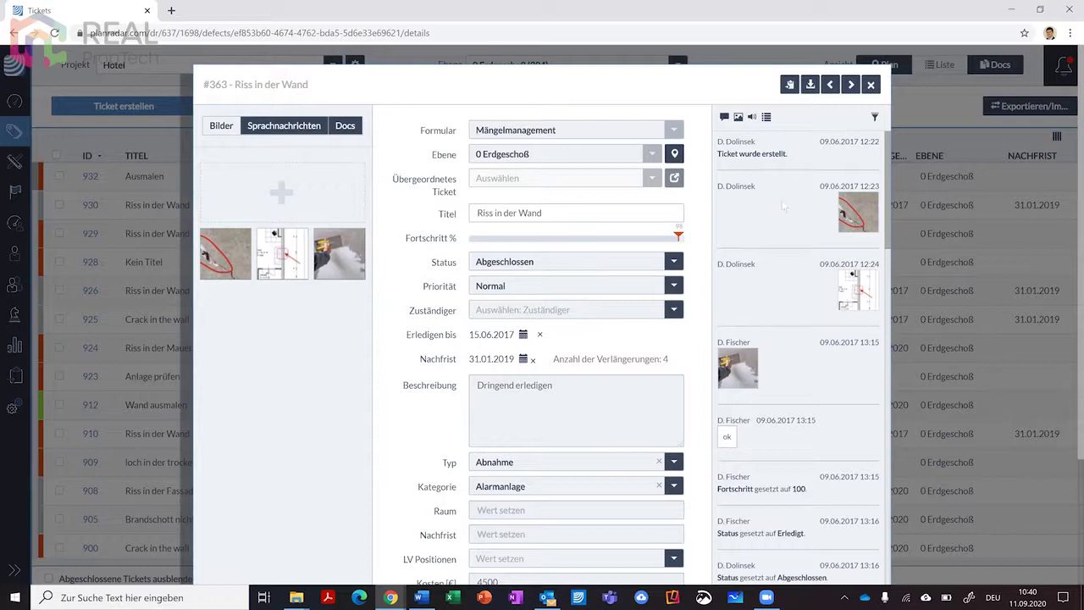
click(737, 367)
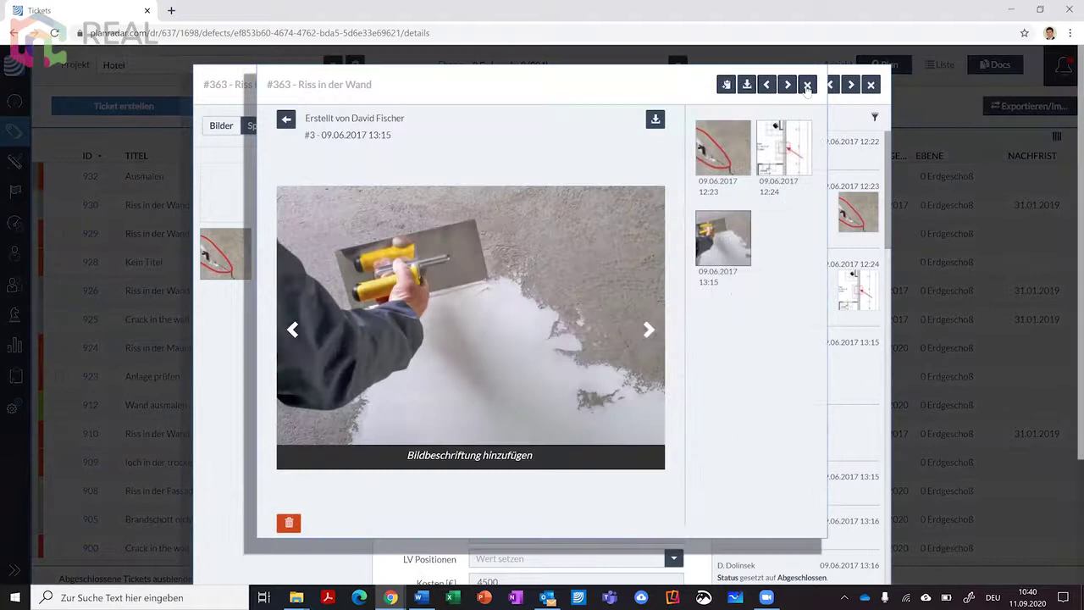
click(807, 86)
Step: Preview the attached document PANDOMO_W1.pdf through its pages, and close ticket #363
click(350, 129)
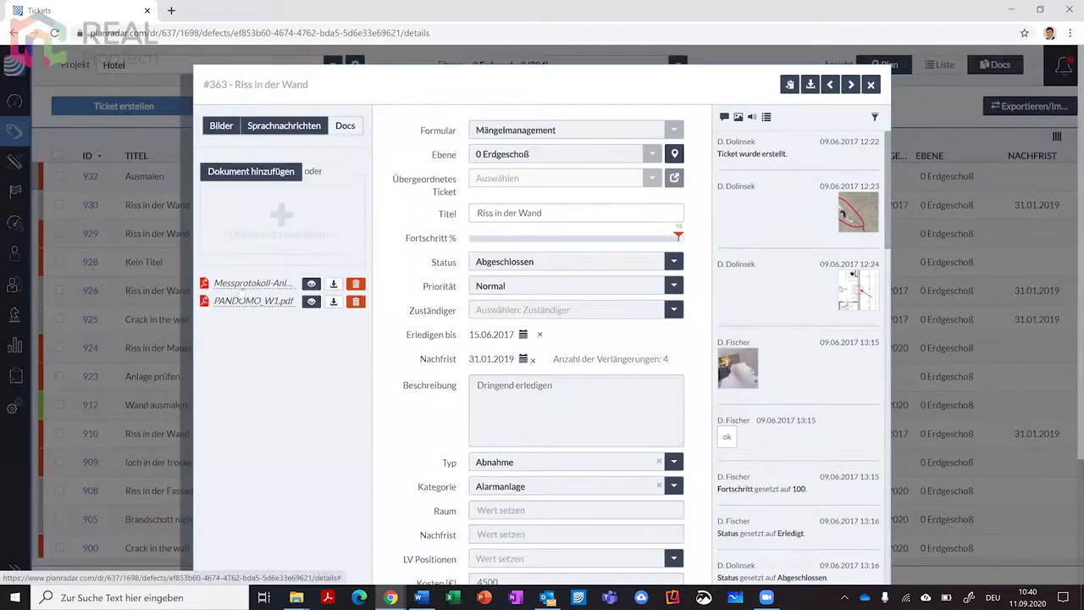
click(239, 303)
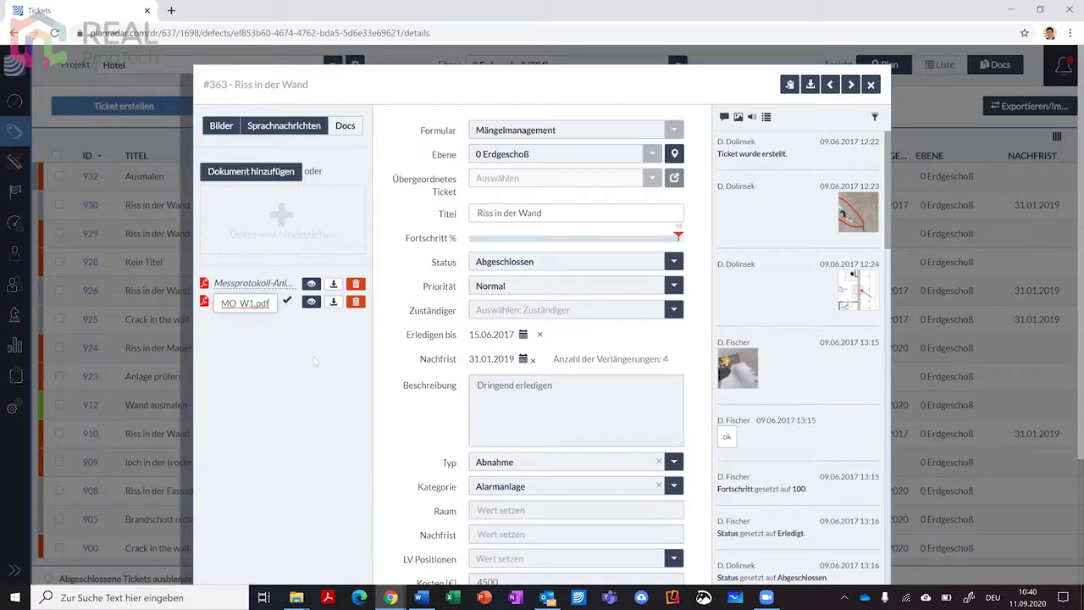
click(311, 304)
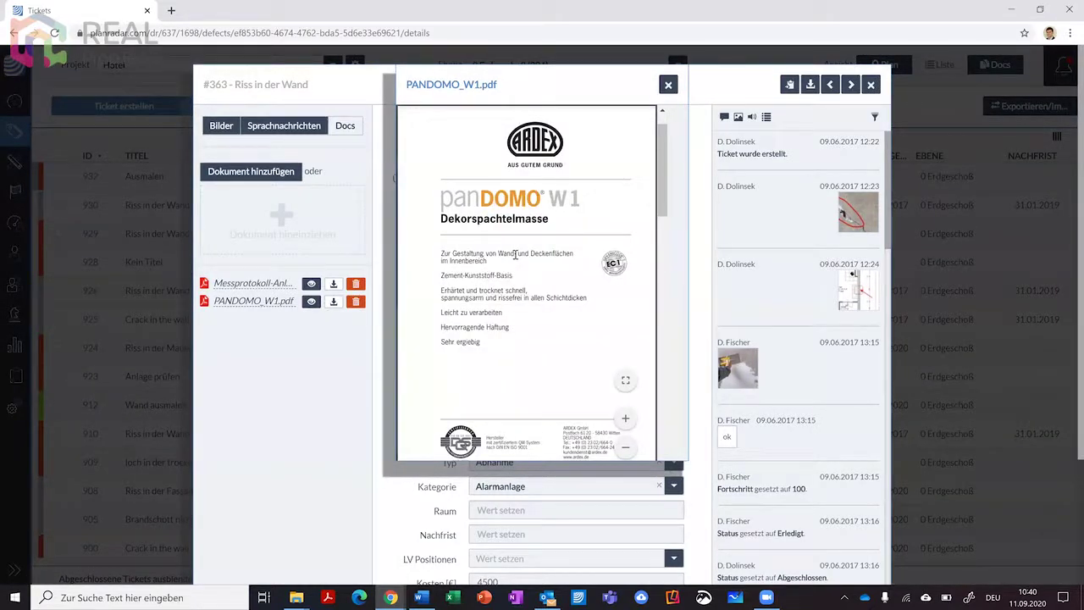
scroll(515, 254, down, 4)
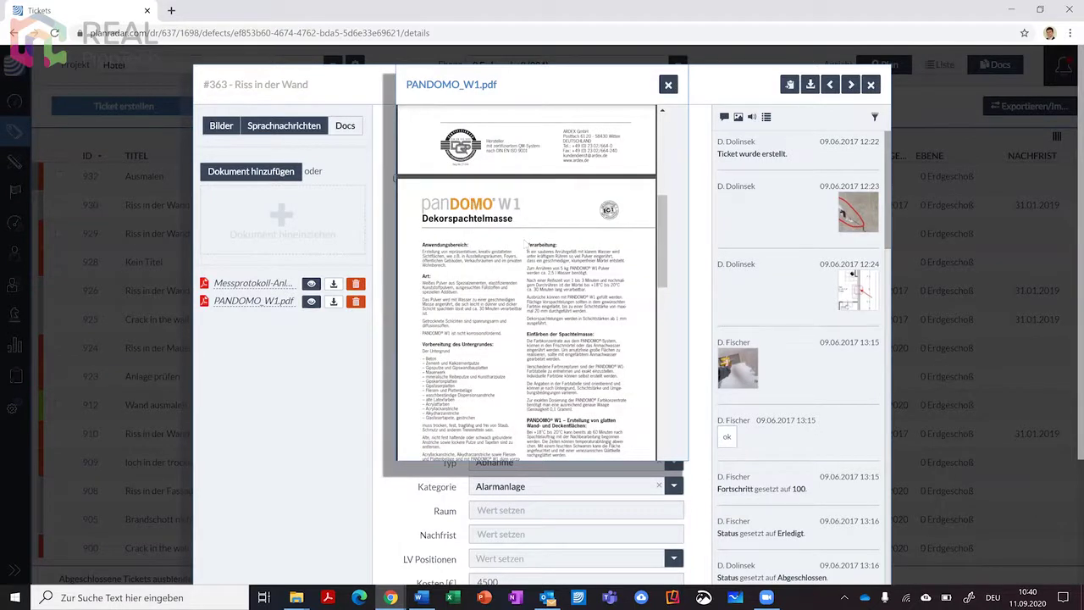
scroll(526, 247, down, 5)
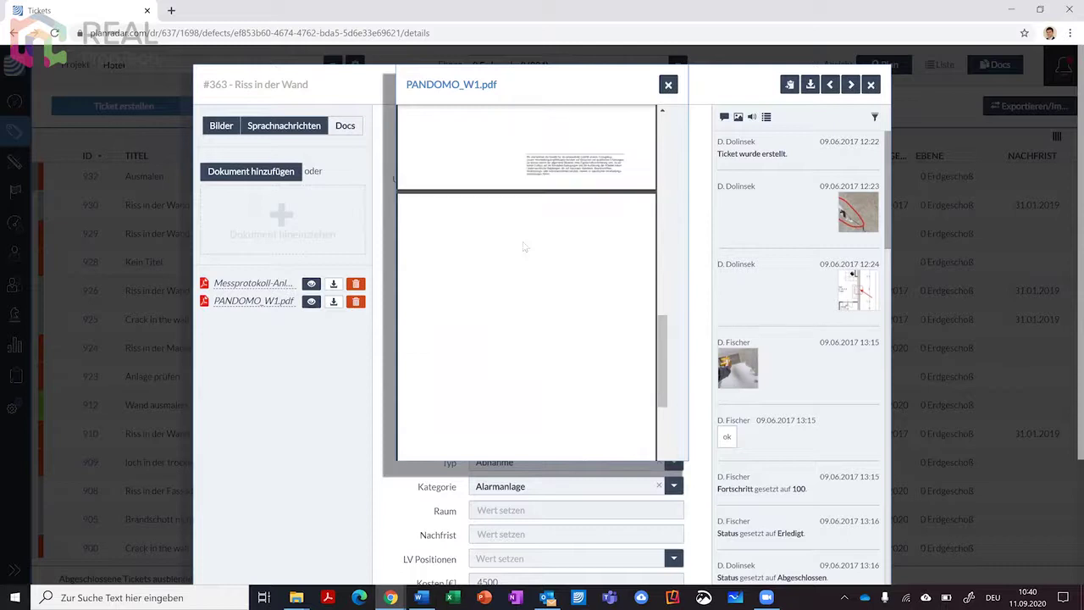
scroll(523, 247, up, 10)
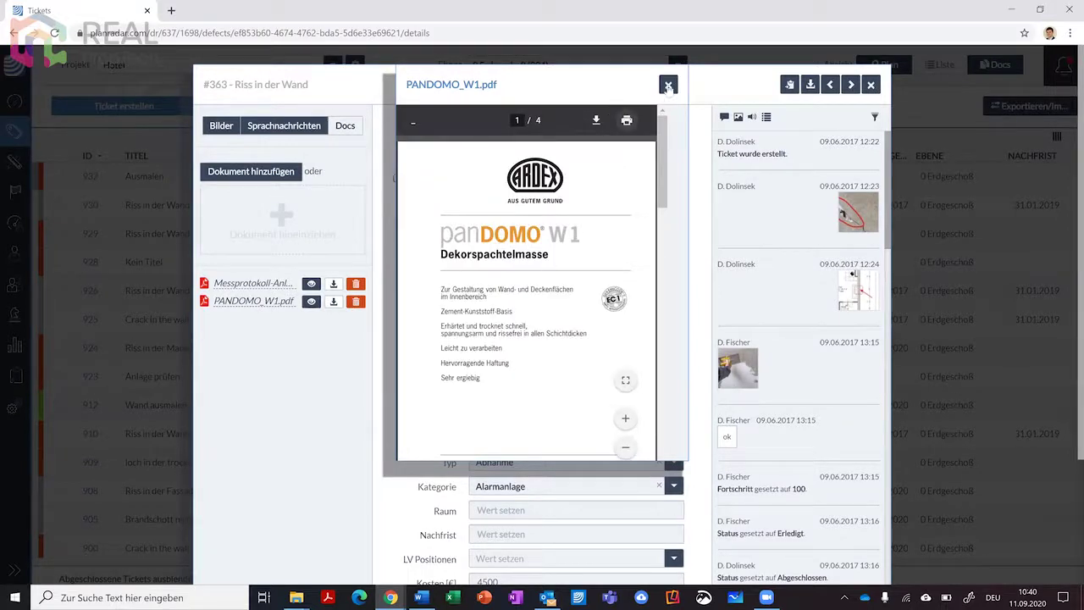
click(669, 86)
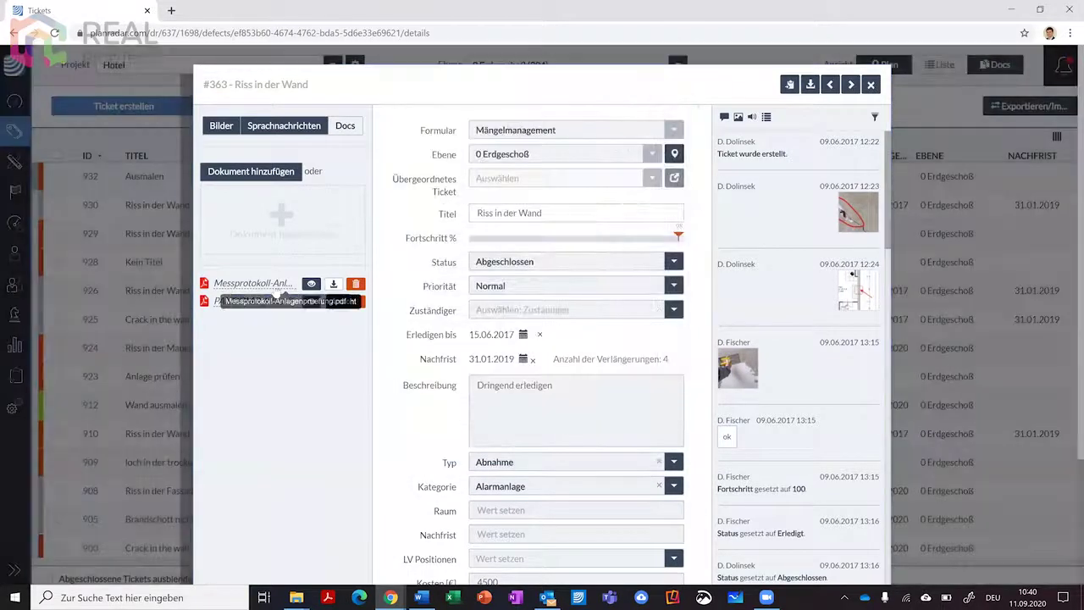
click(871, 86)
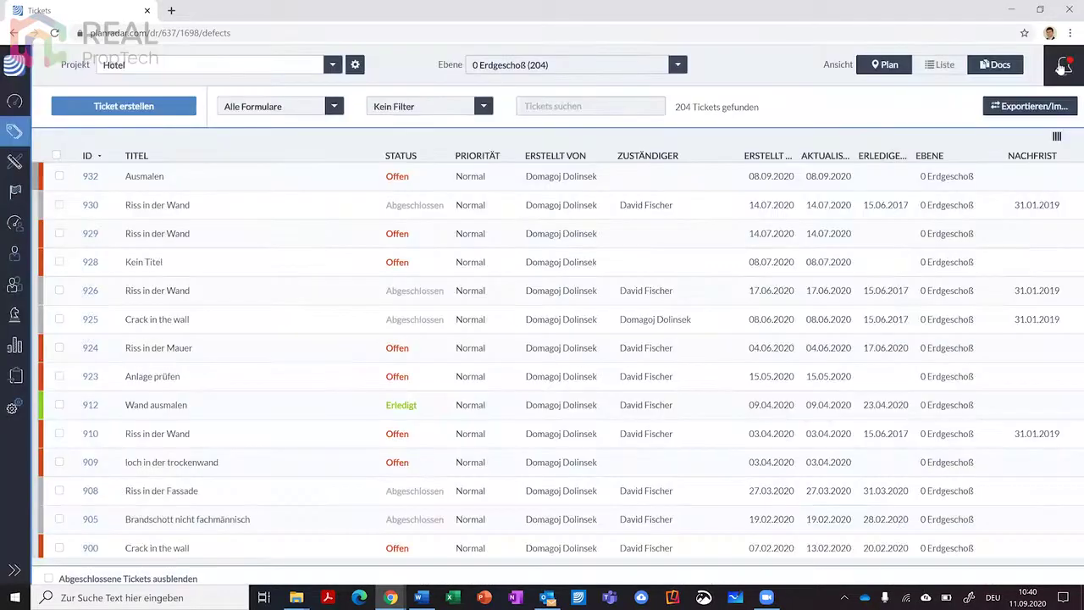
Step: Check the ticket notifications in the Benachrichtigungscenter and close it
click(1063, 68)
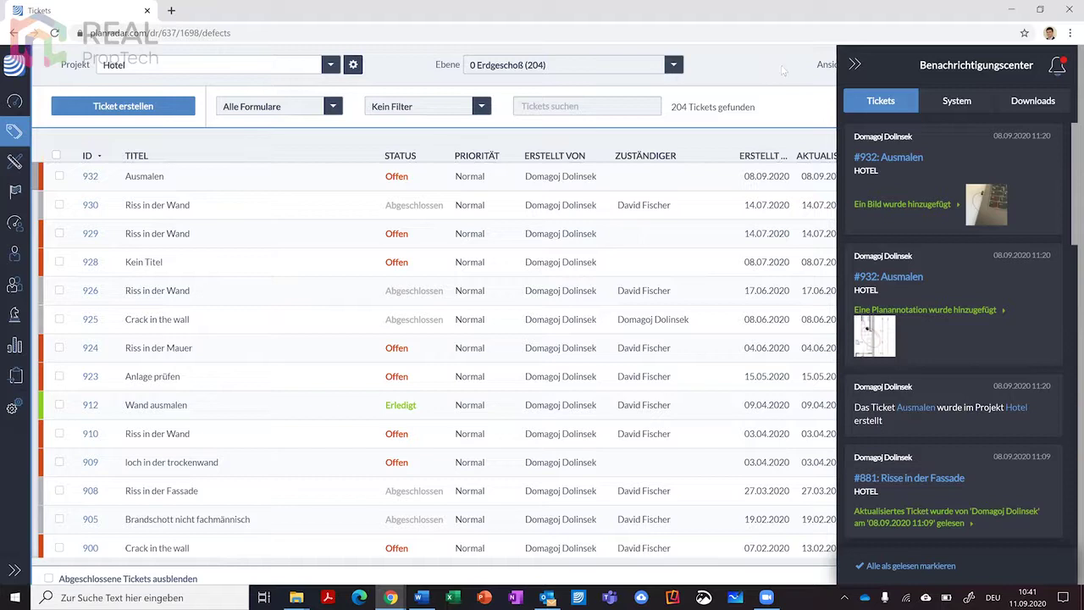
click(856, 67)
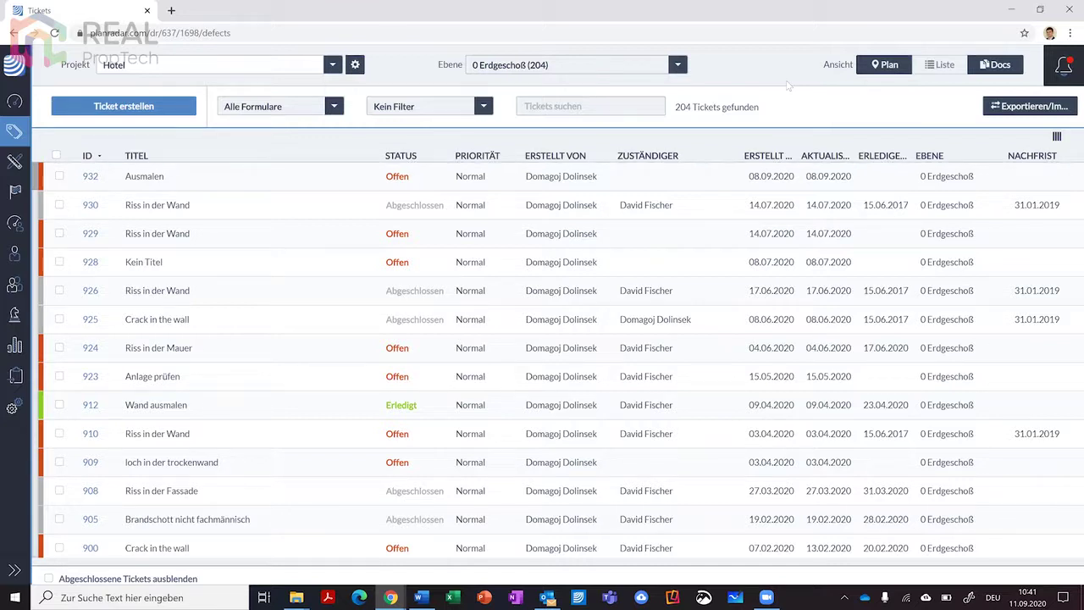
Step: Return to the 0 Erdgeschoß plan view and bring up the summary of ticket #881 on the foyer's outer wall
click(890, 65)
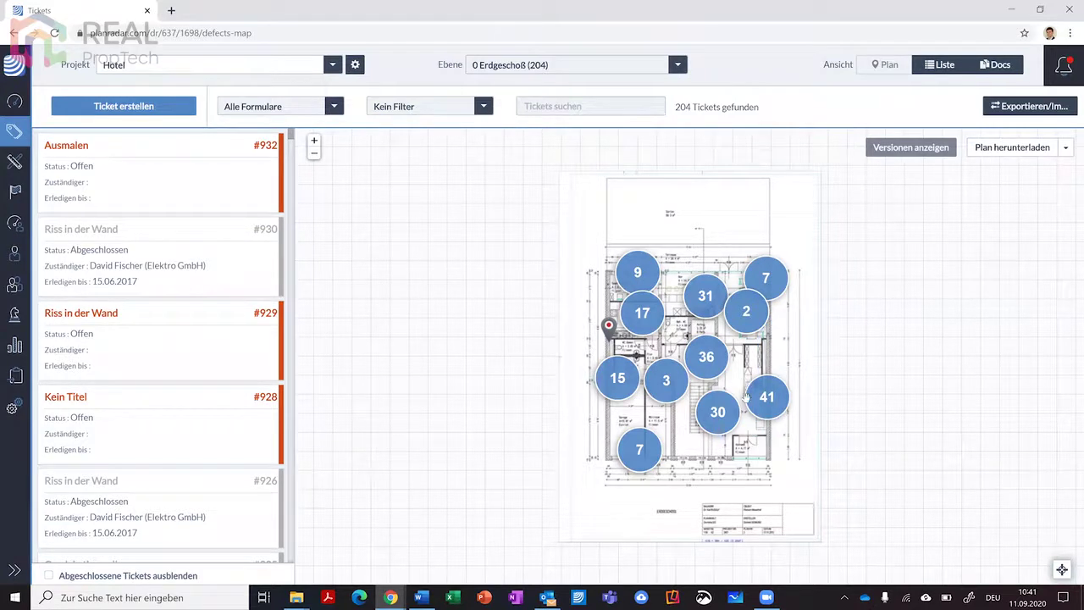
click(746, 385)
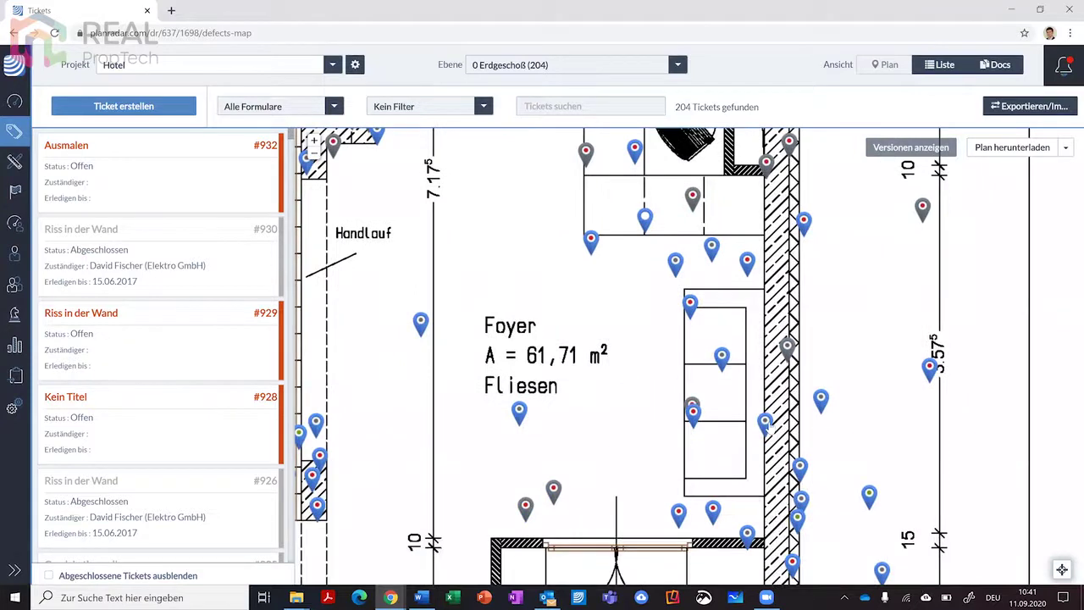
click(766, 424)
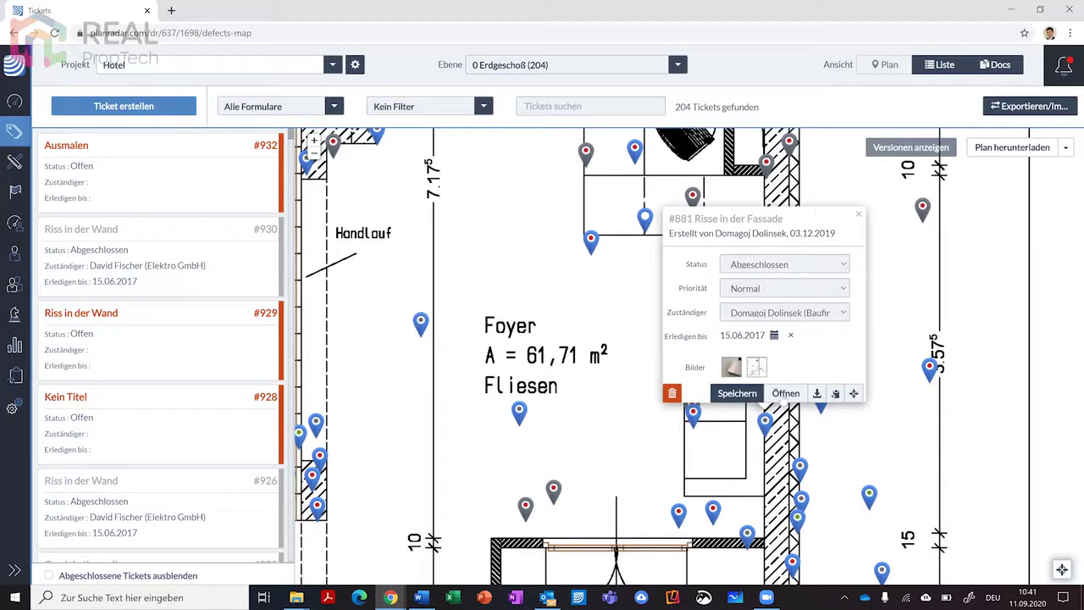
Step: Open the full details of ticket #881, Risse in der Fassade, and review its form fields
click(785, 393)
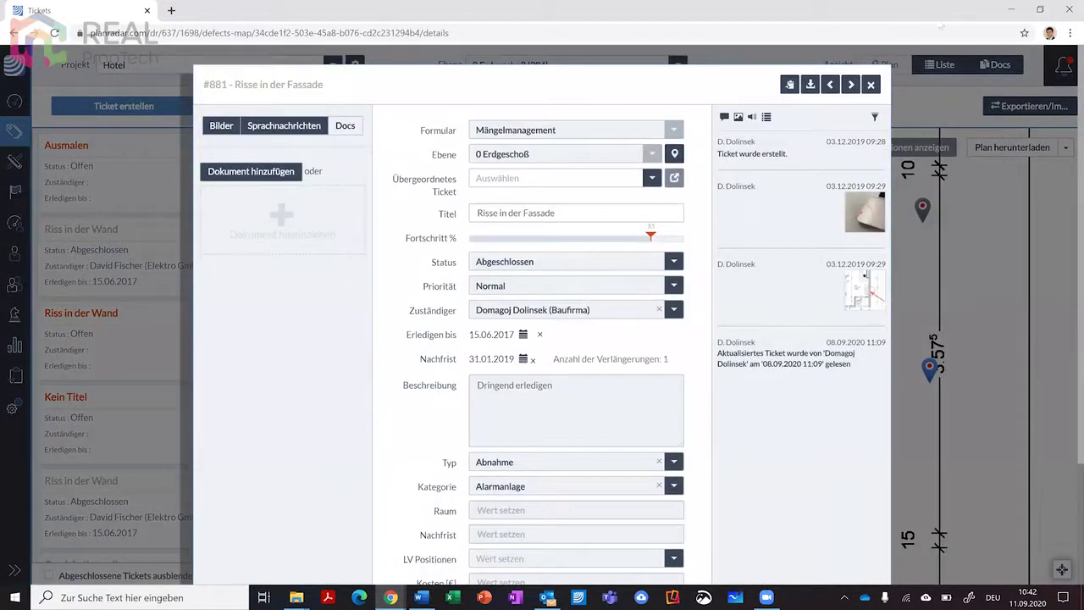
scroll(879, 90, down, 2)
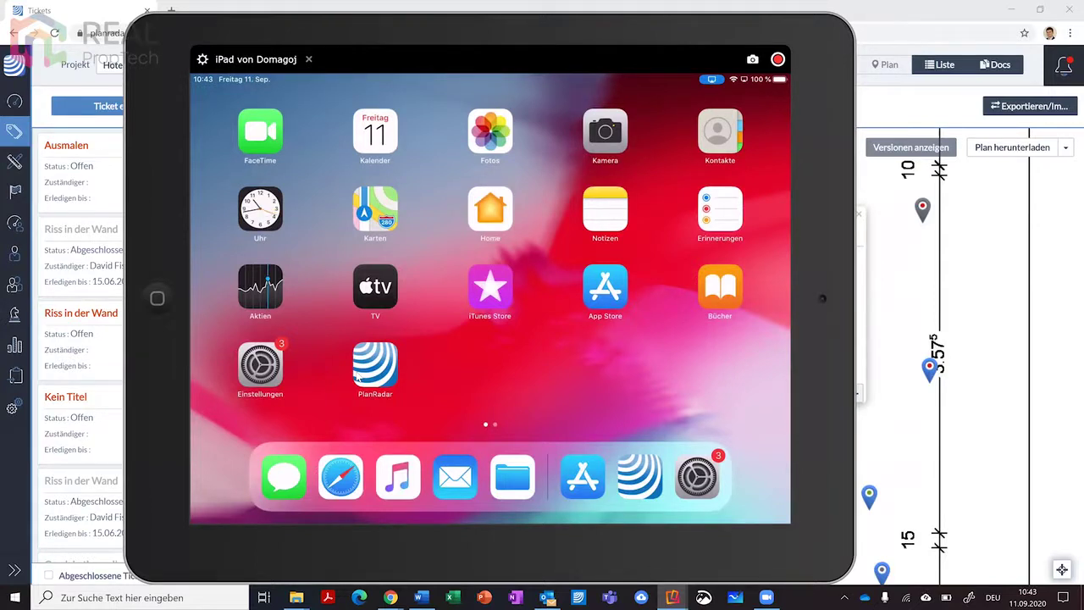
Step: Switch to the mirrored iPad and launch the PlanRadar app from its home screen
click(357, 376)
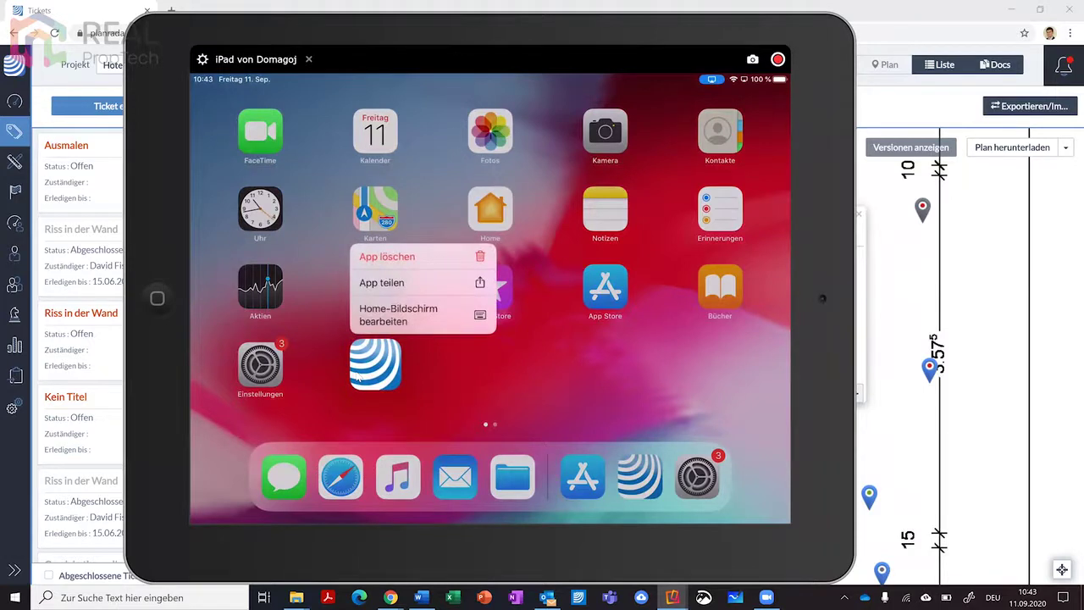
click(357, 378)
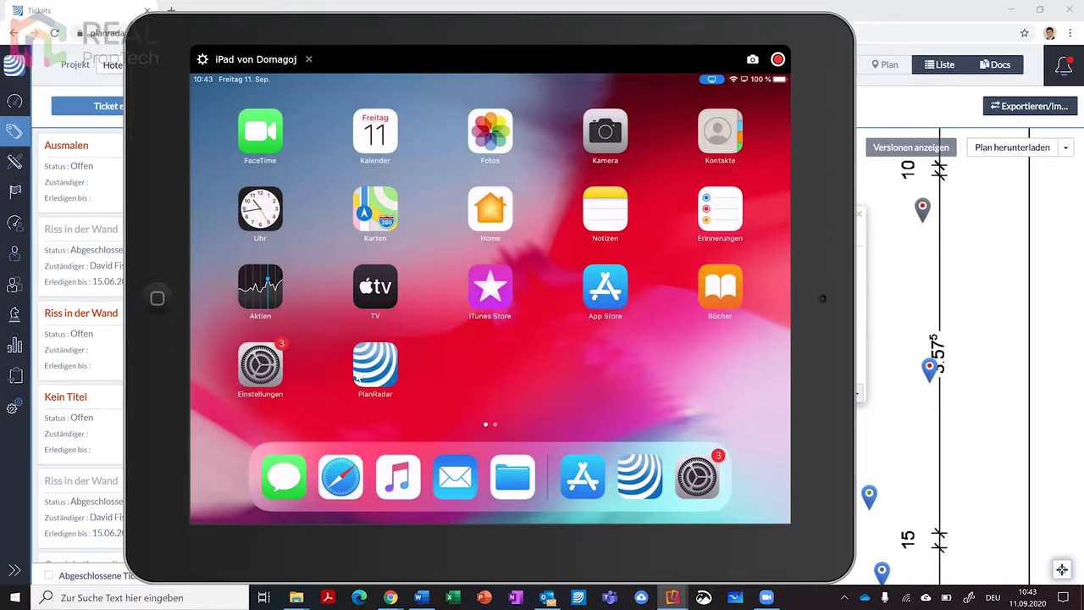
click(357, 378)
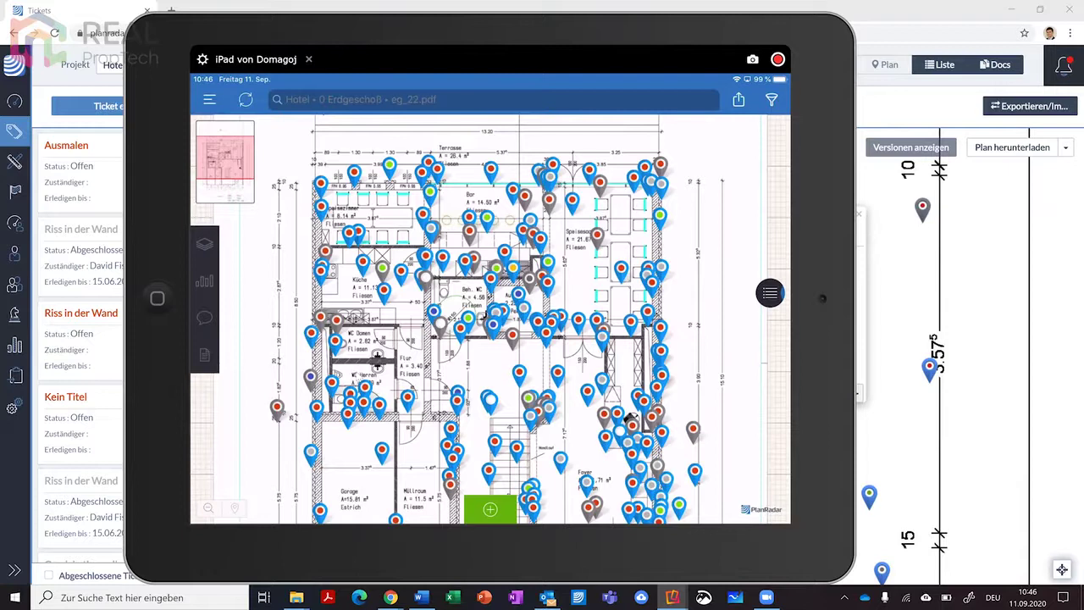
Step: Select tickets 929, 924, 917, 912 and Riss in der Fassade for export and start creating their PDF report
scroll(400, 295, up, 2)
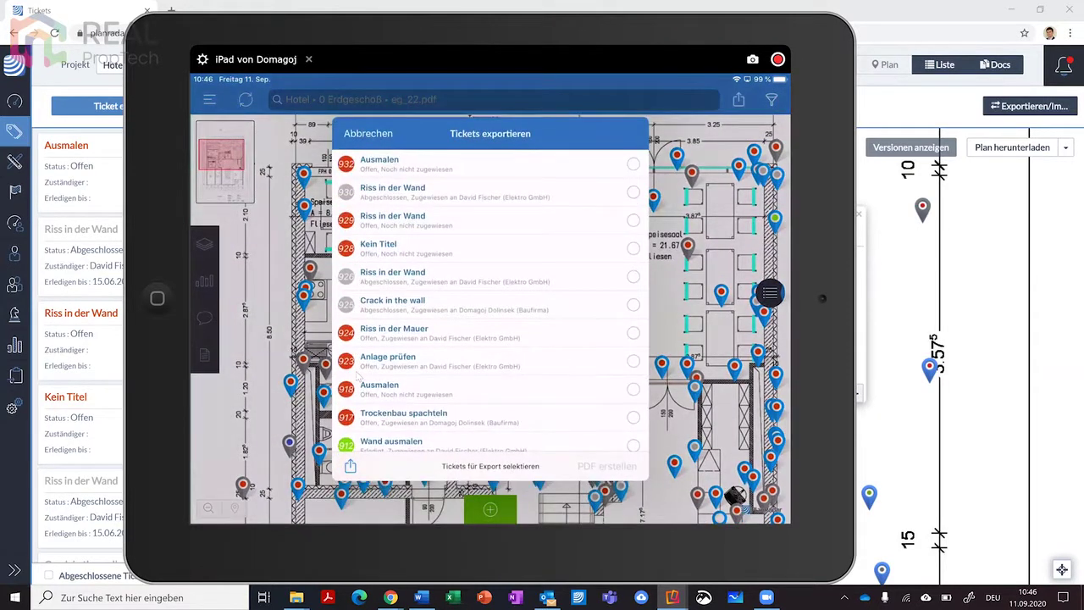
click(633, 221)
click(634, 333)
click(633, 418)
scroll(492, 305, down, 4)
click(634, 315)
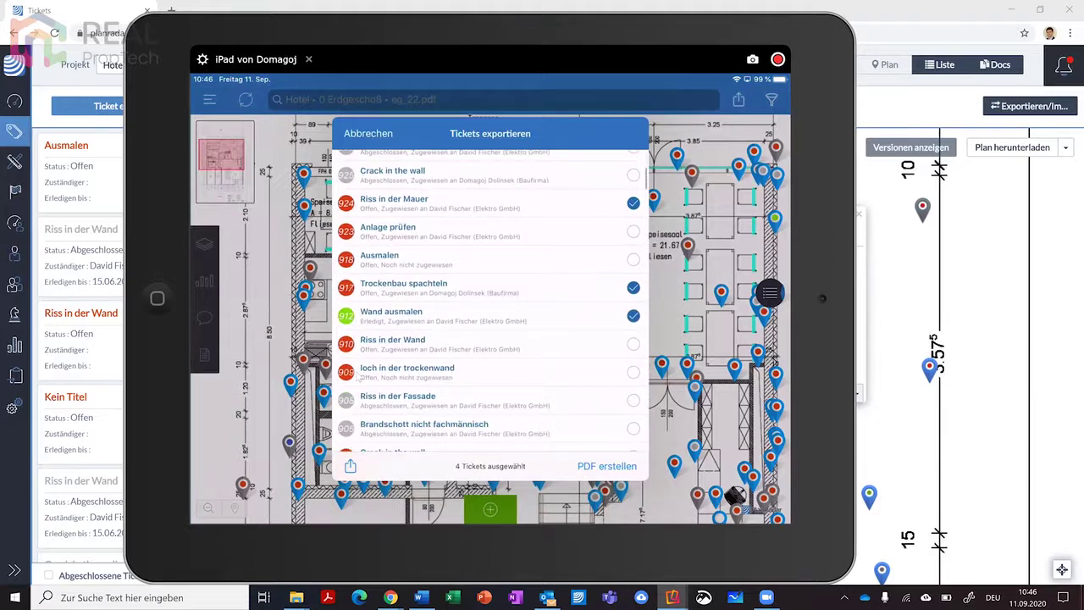
click(633, 400)
scroll(491, 304, down, 2)
click(606, 466)
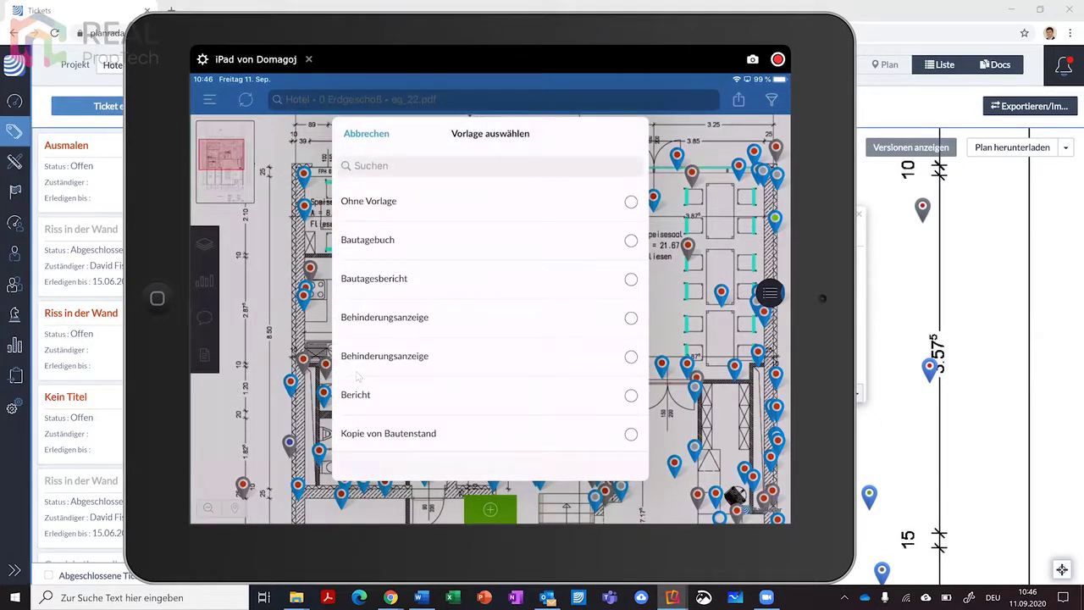
Step: Look through the PDF report templates from Ohne Vorlage to Wohnungsübergabe, and cancel the export
scroll(356, 376, down, 1)
scroll(357, 377, down, 1)
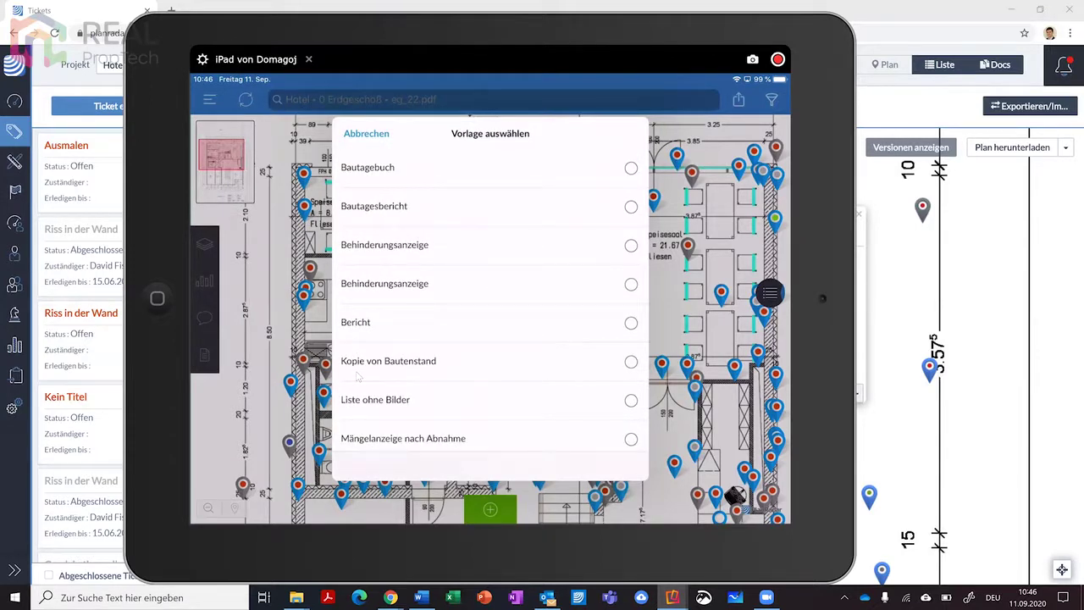
scroll(357, 376, down, 4)
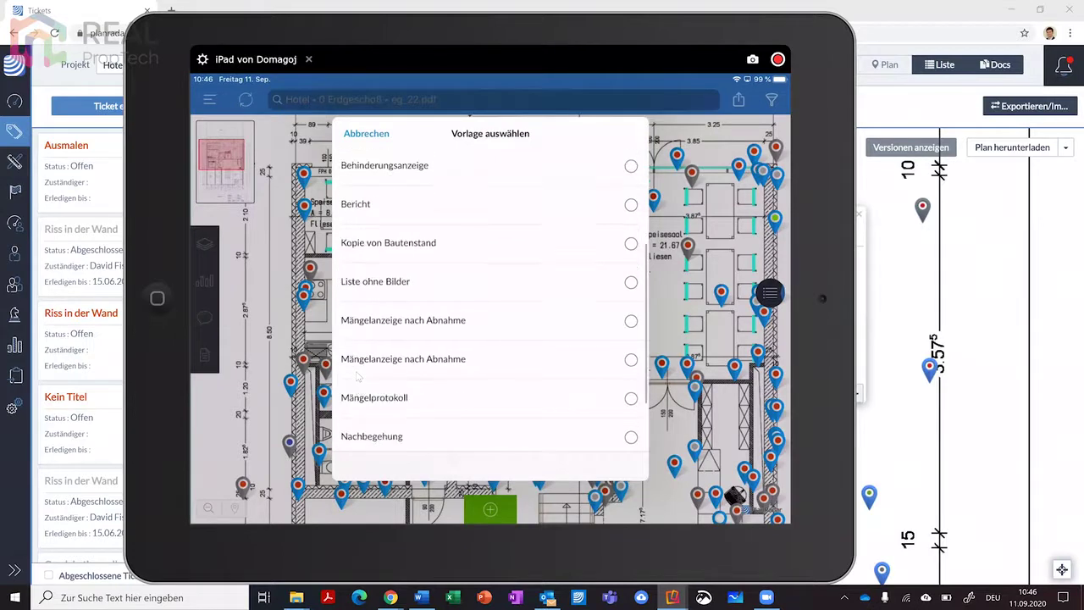
scroll(356, 377, down, 3)
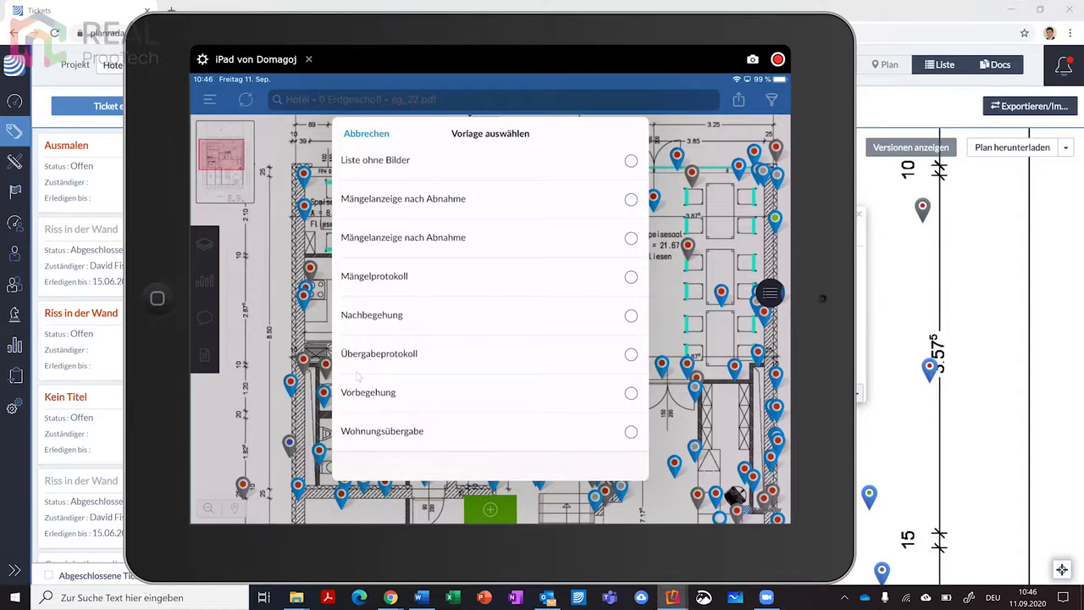
click(357, 375)
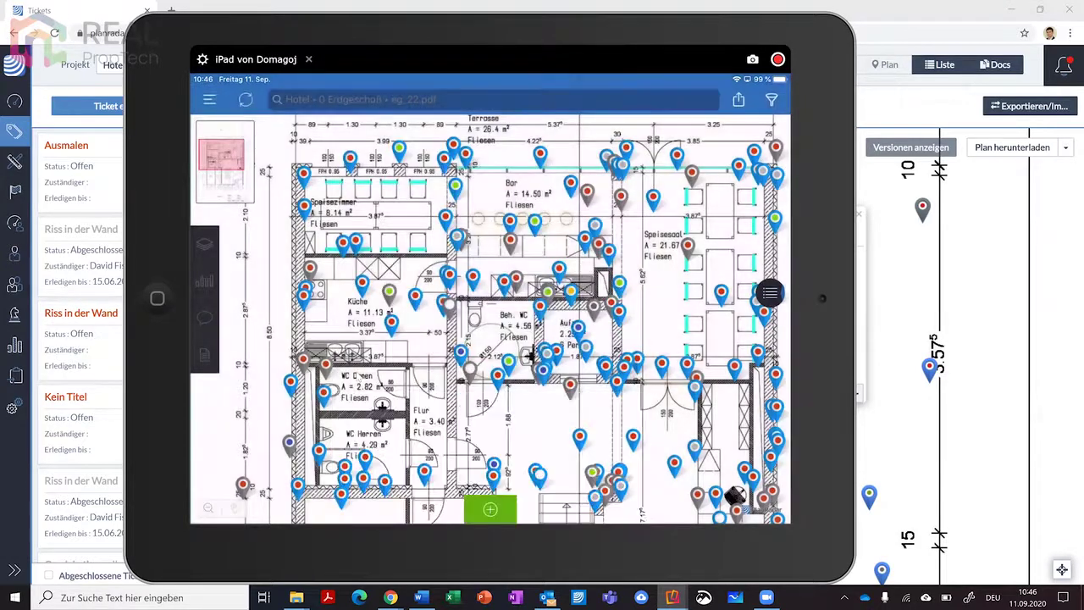
Step: Bring up the Hotel project's documents beside the plan and look through the list across all levels
click(490, 333)
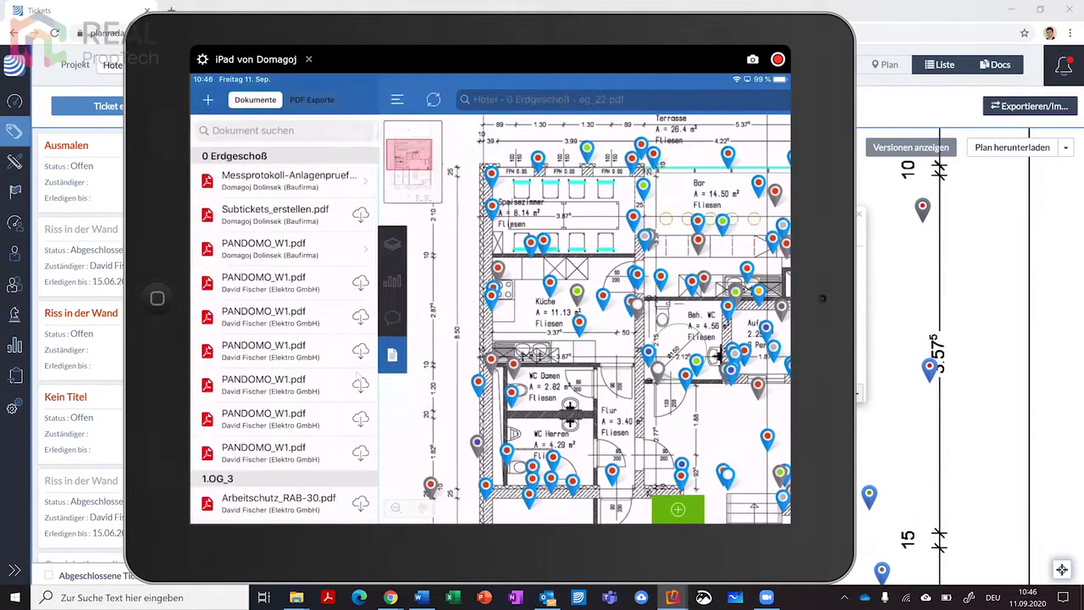
scroll(357, 381, down, 5)
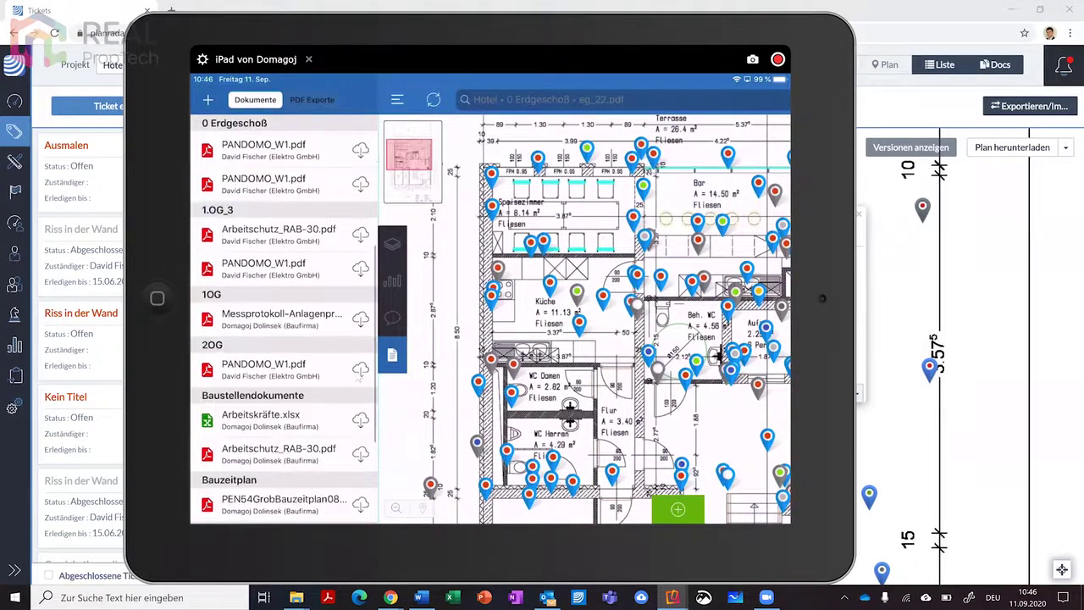
scroll(360, 378, down, 4)
scroll(360, 377, up, 5)
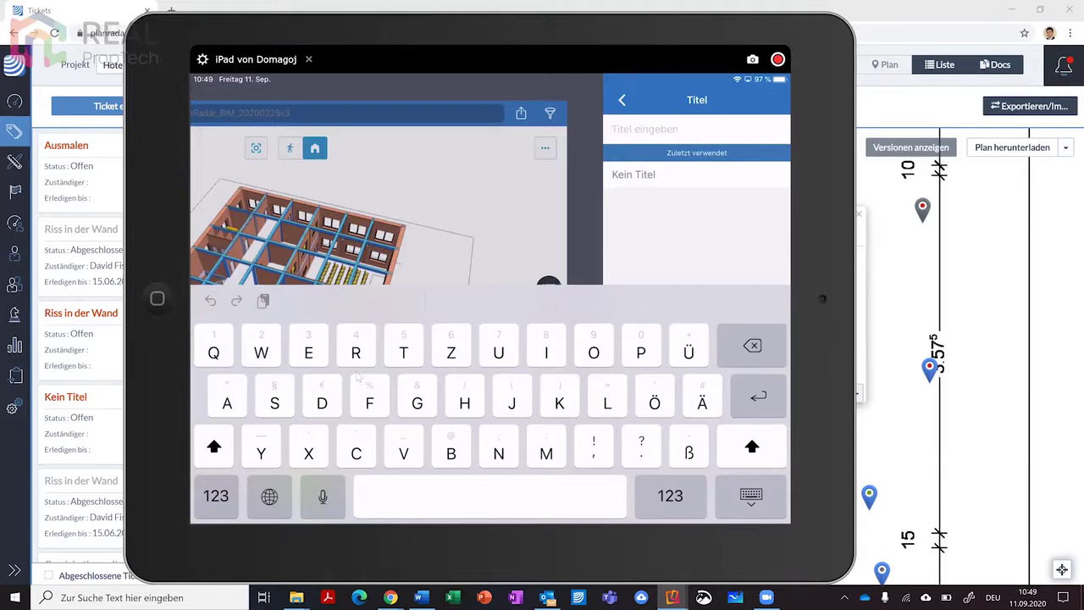
Step: Title the new ticket in the BIM model "Unterzug überprüfen"
text(Unt)
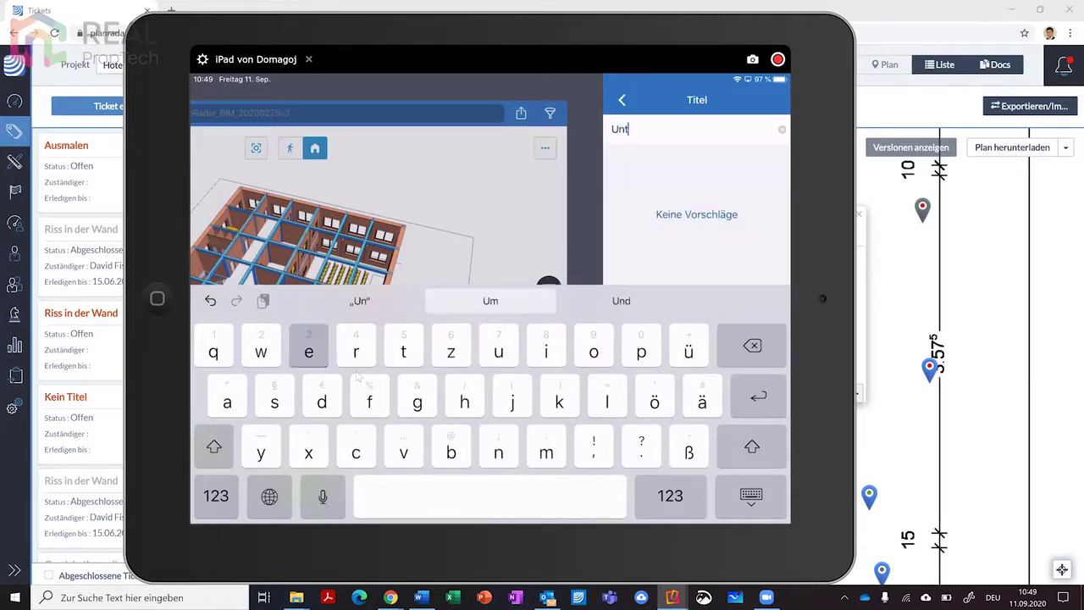
text(erzug)
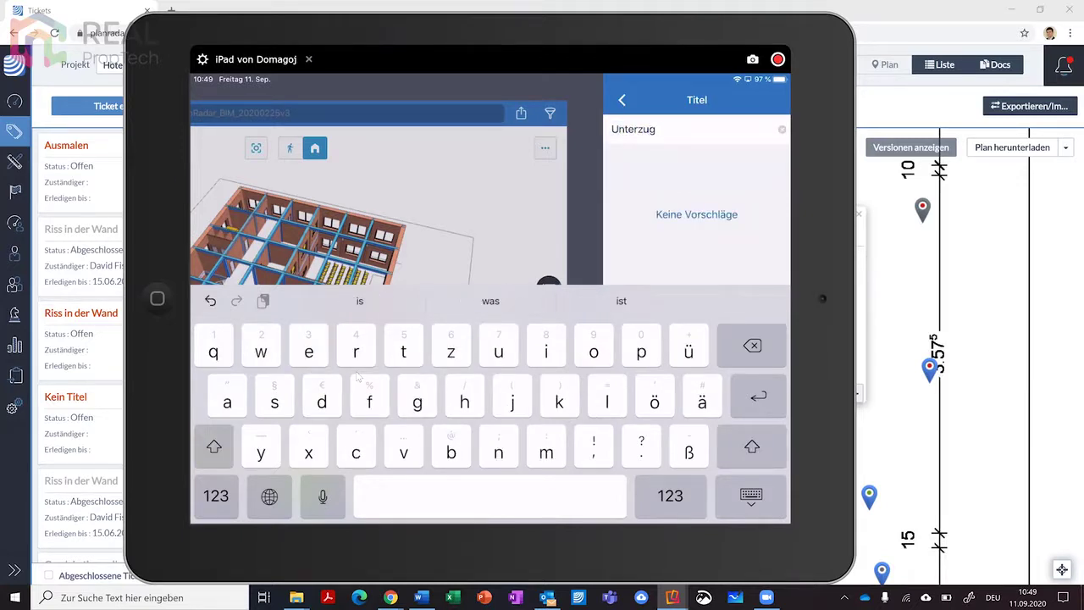
text( über)
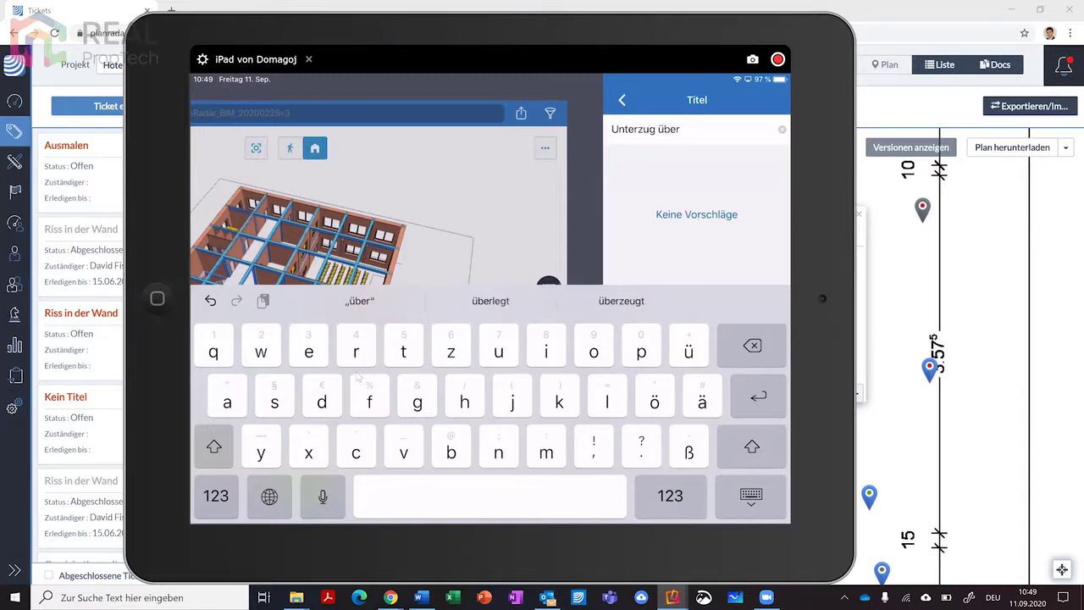
text(prüfen)
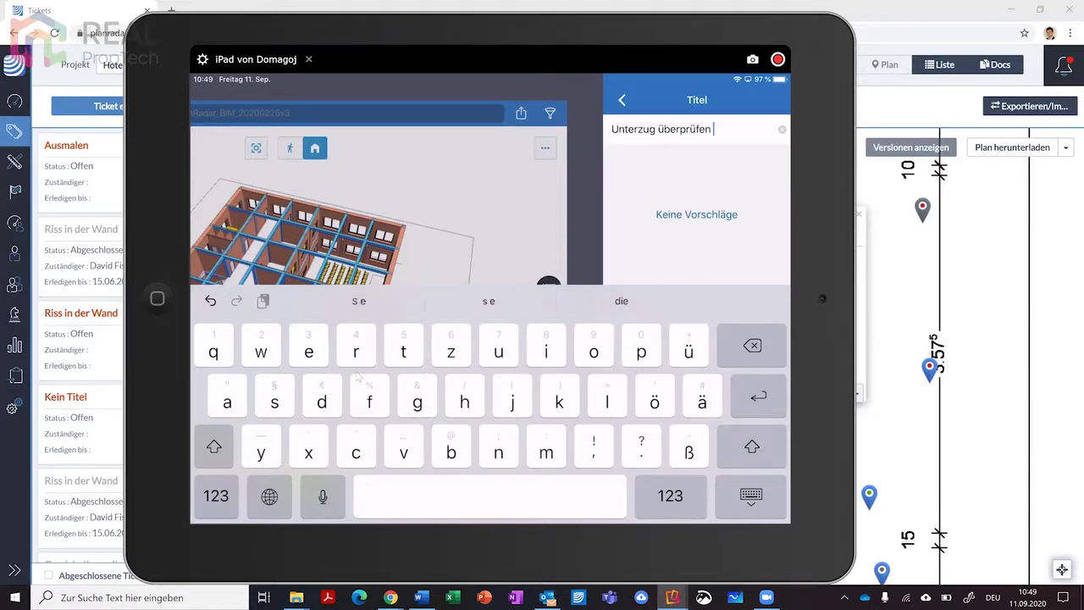
key(Return)
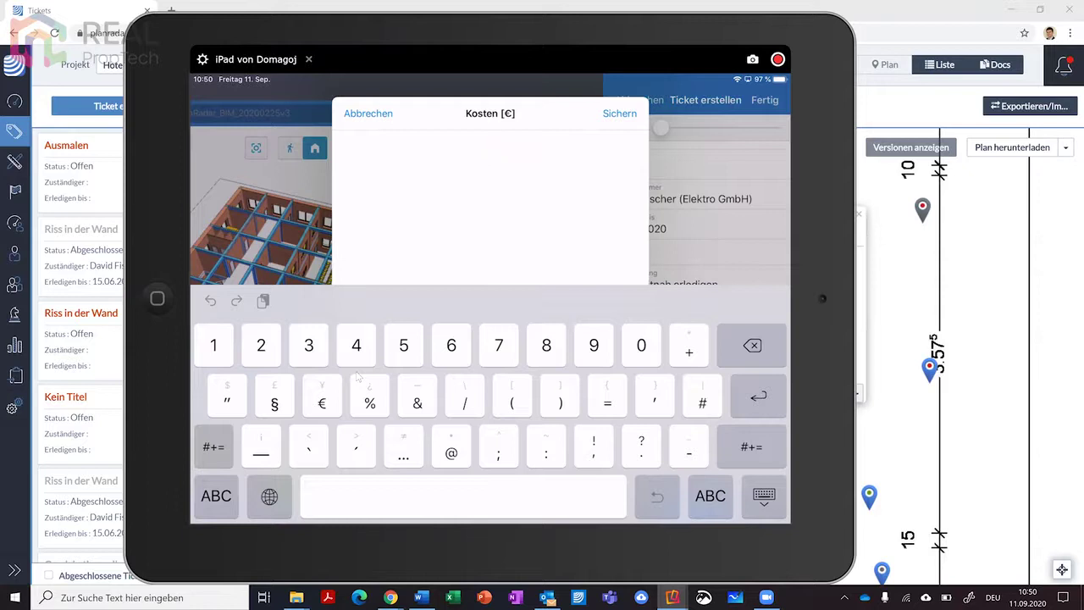
Step: Set the new ticket's Kosten [€] value to 4000 and save the entry
text(4000)
click(619, 113)
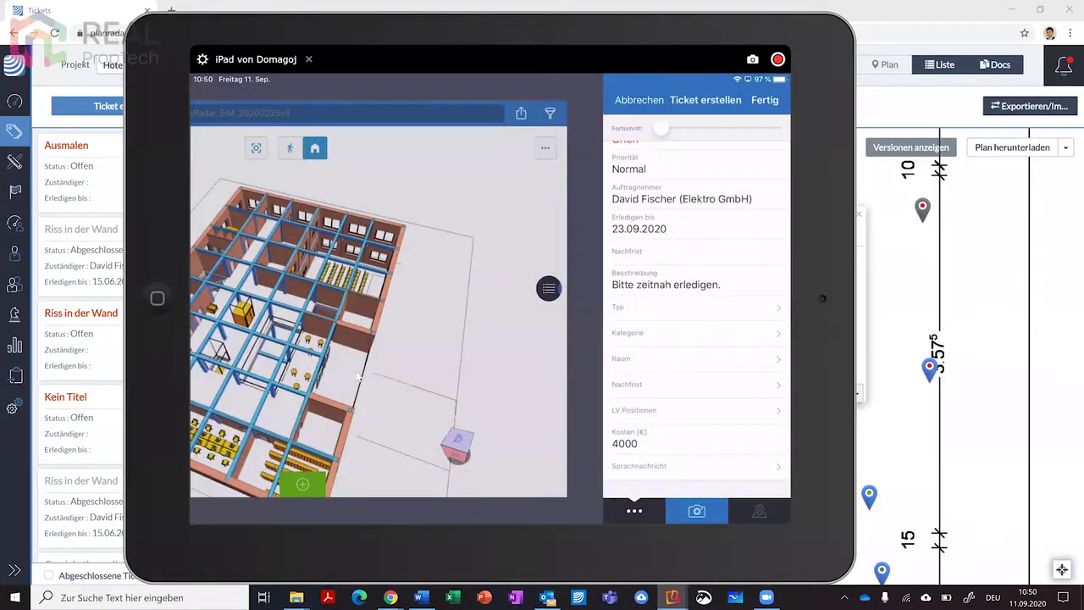
click(677, 462)
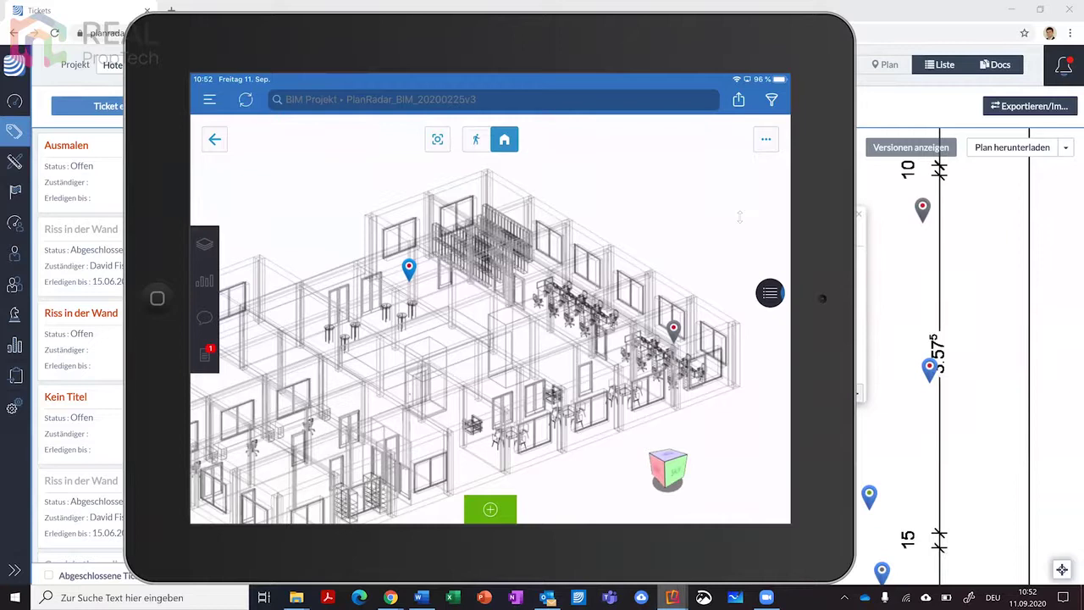
Step: Switch back to PlanRadar in the browser and view the Hotel project's ticket distribution statistics
mouse_move(672, 597)
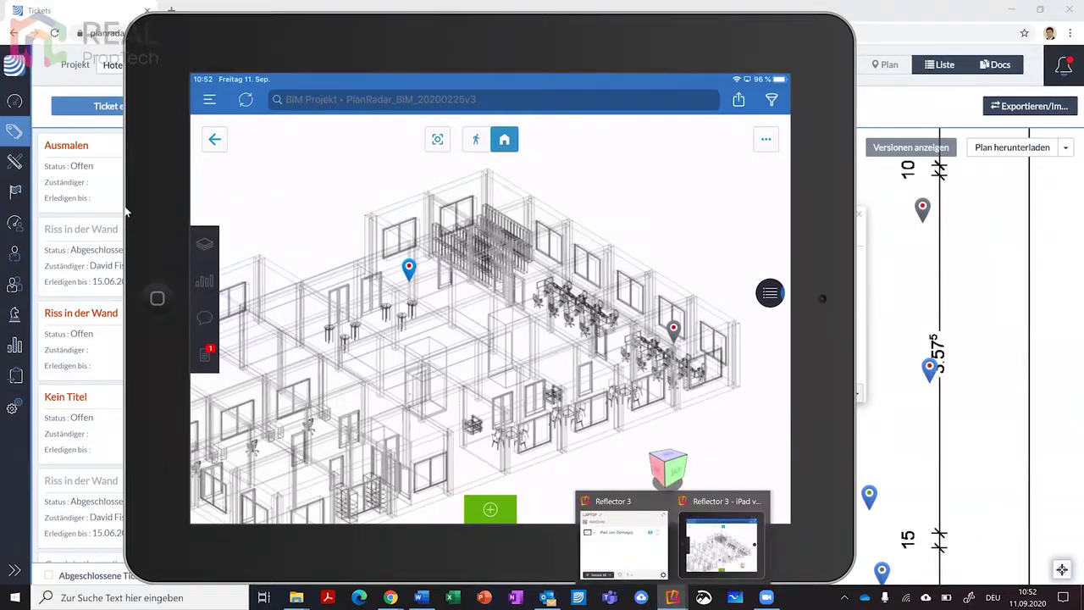
click(19, 254)
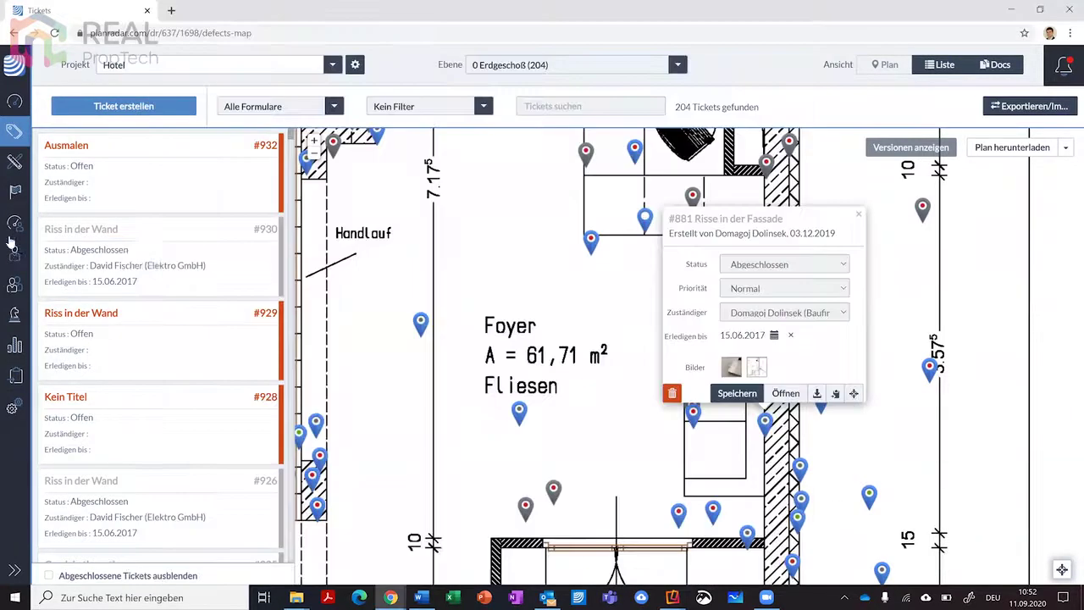
click(14, 345)
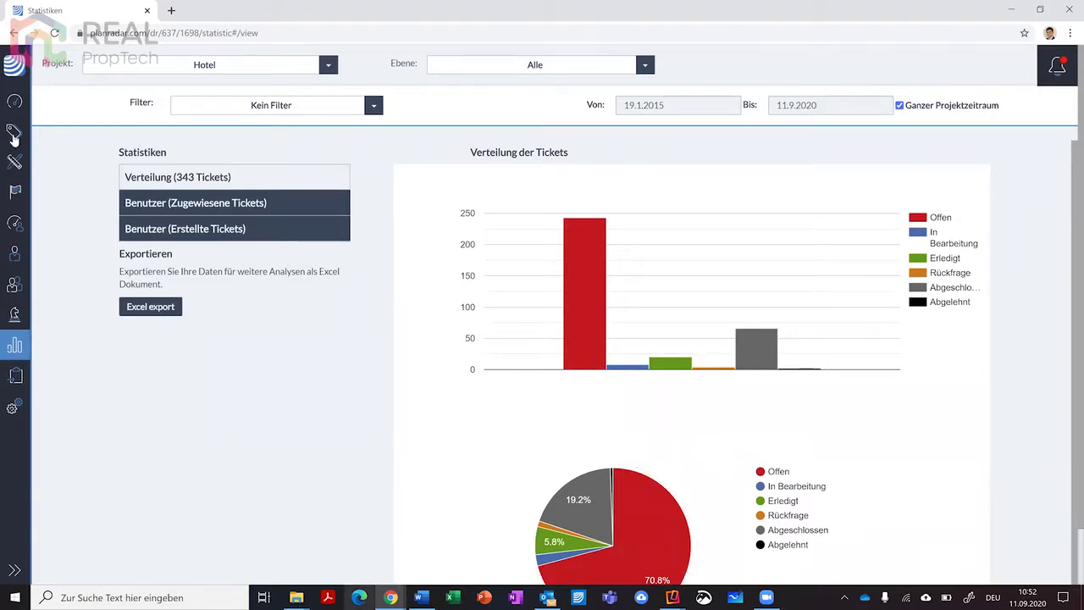
Step: Search the account's forms for "m" and open the Mängelmanagement form in the form editor
click(13, 192)
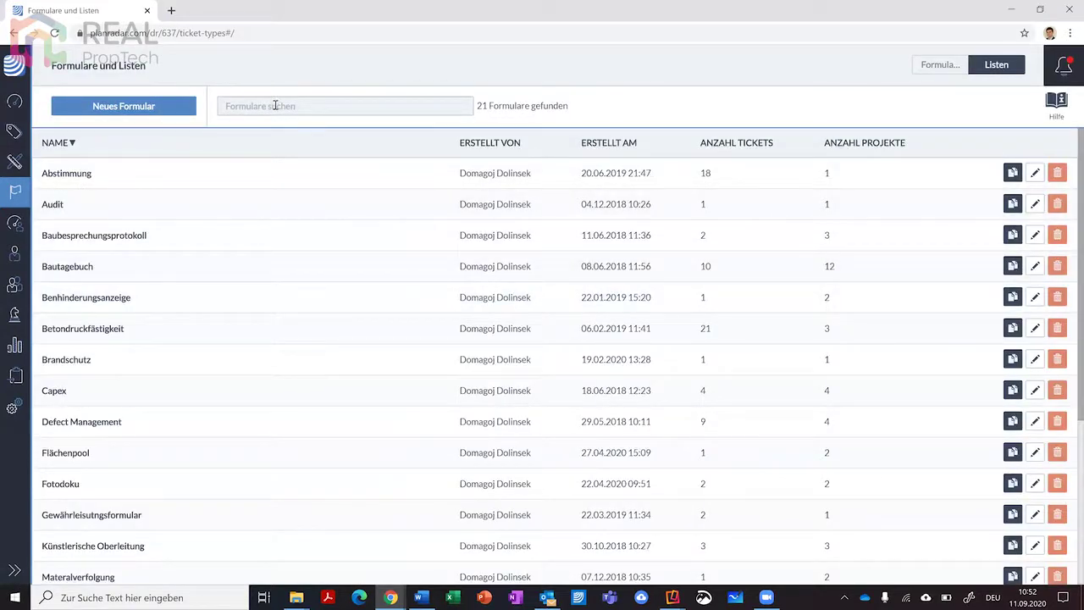
click(276, 105)
text(m)
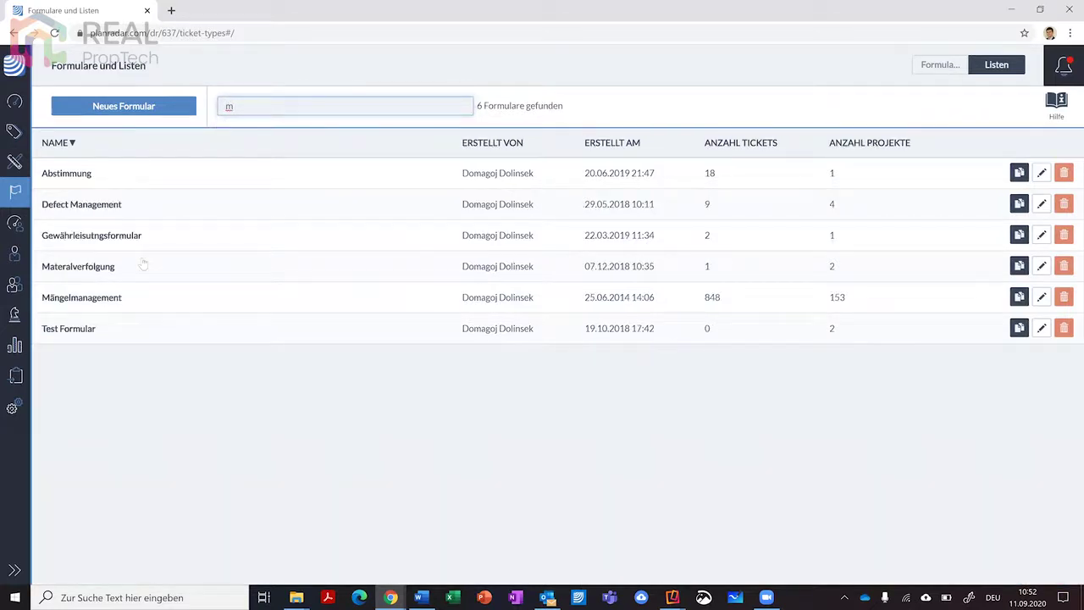
click(98, 300)
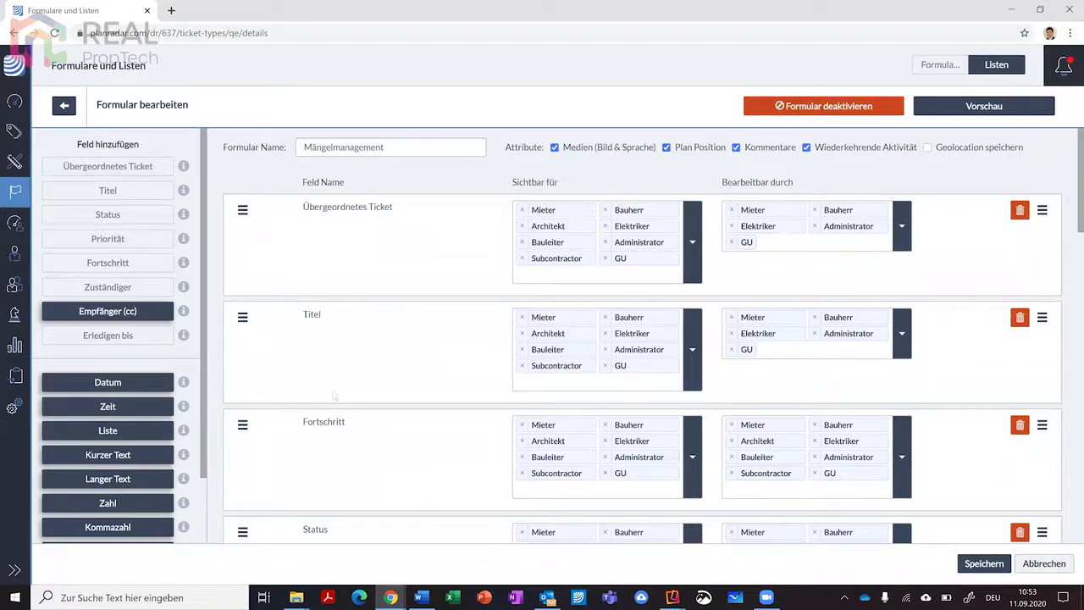
Step: Review the Mängelmanagement form's fields and the roles that can see and edit each one
scroll(322, 423, down, 7)
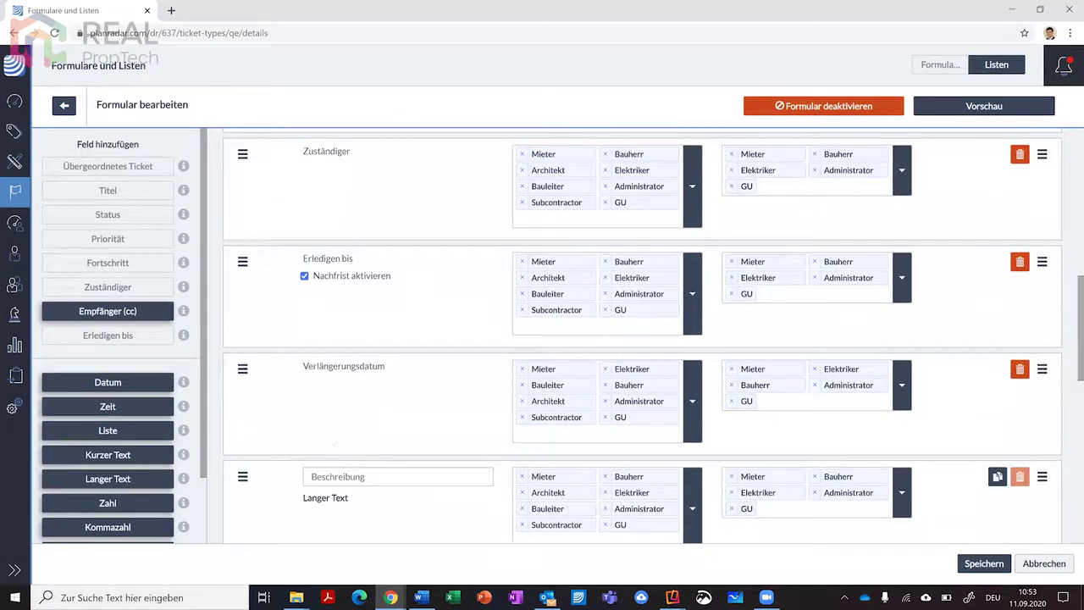
scroll(331, 429, down, 4)
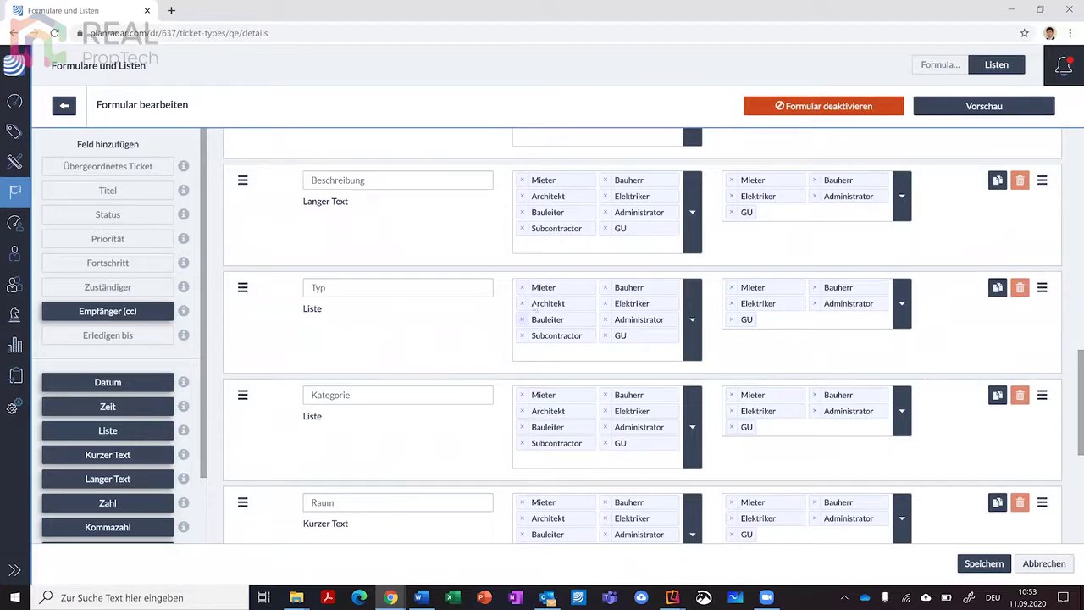
scroll(535, 182, up, 5)
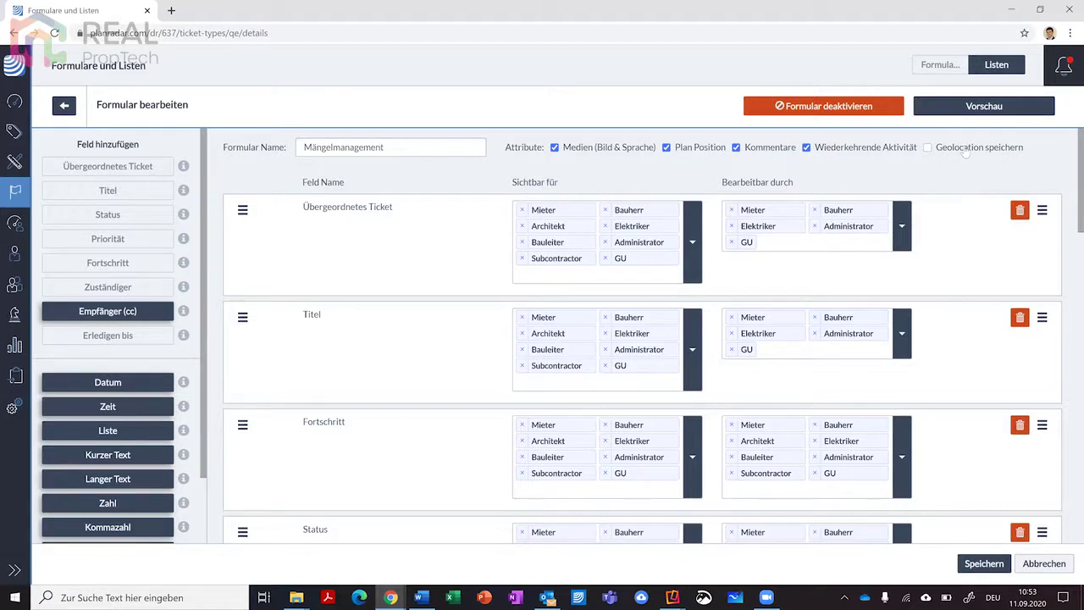
Step: Preview the Mängelmanagement form as the Mieter role, check its fields, and close the preview
click(970, 110)
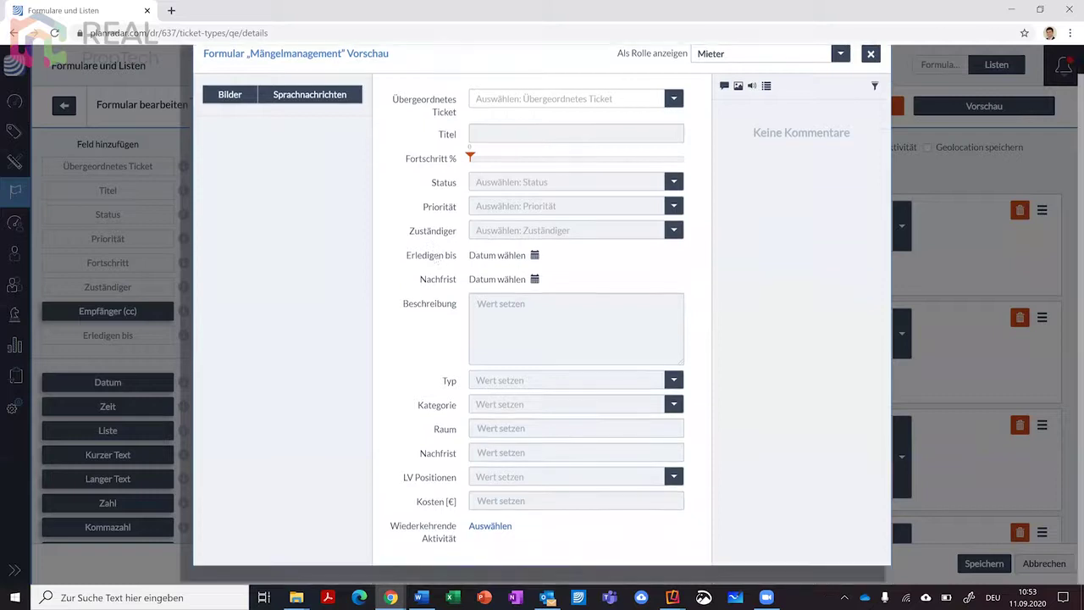
scroll(439, 211, up, 1)
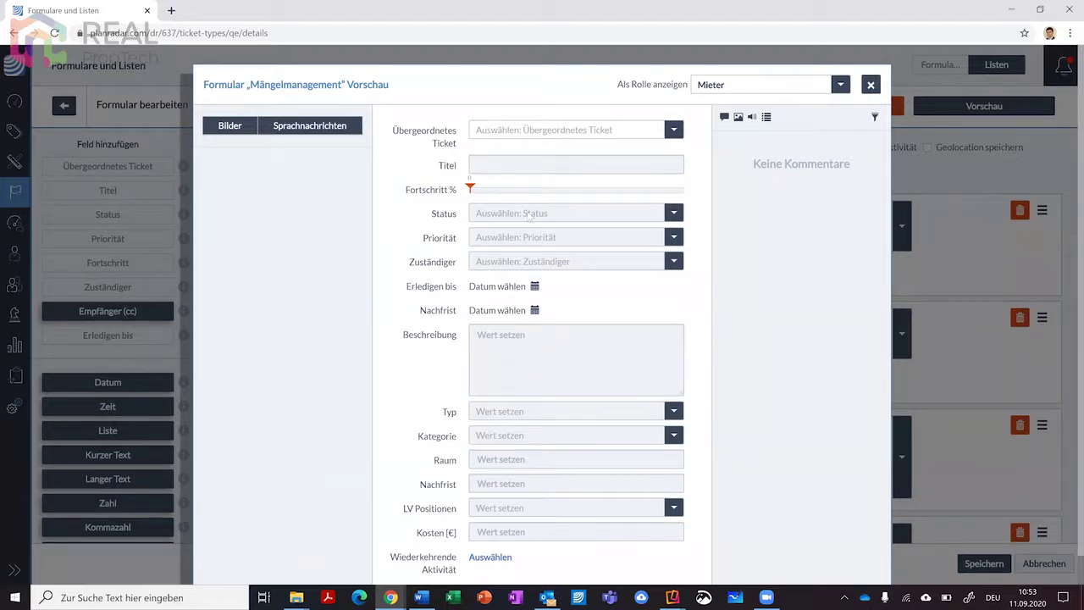
scroll(526, 237, down, 1)
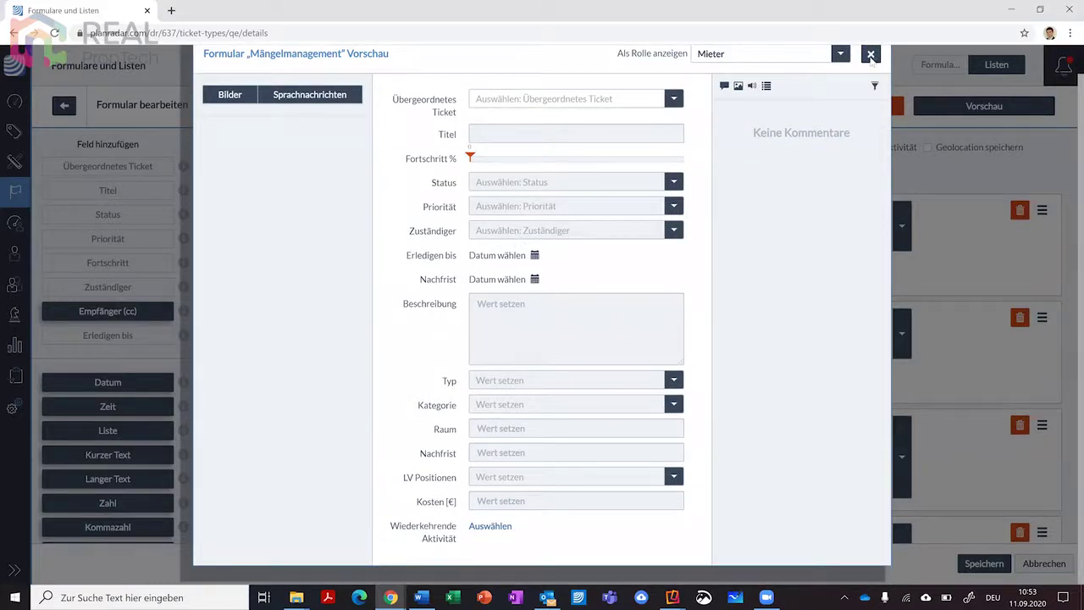
key(Escape)
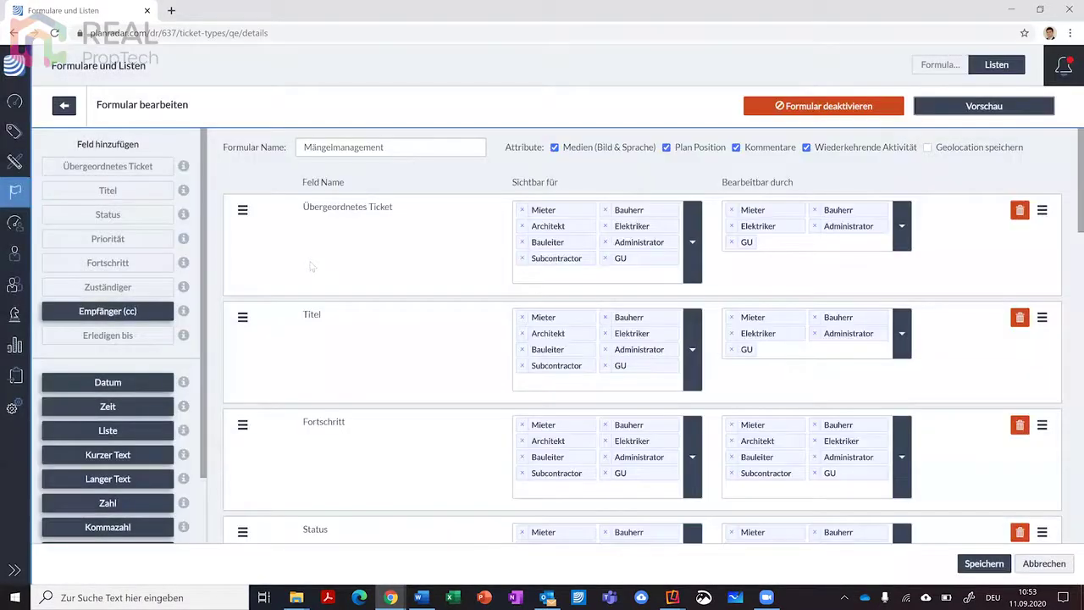
Step: Leave the Mängelmanagement form and start a new form with Titel, Priorität, Liste and Checkbox fields
click(63, 109)
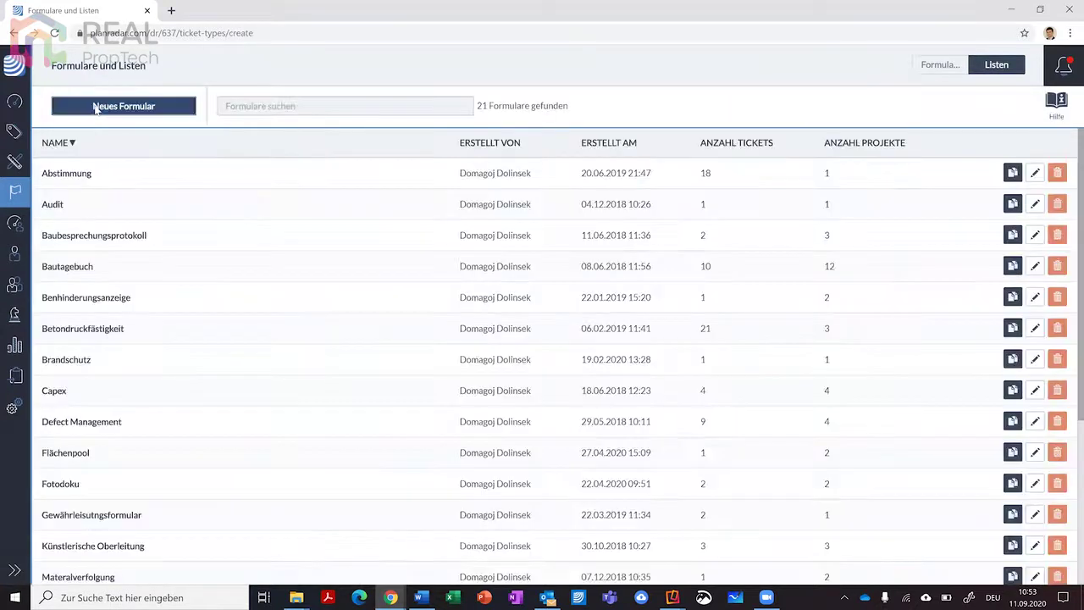
click(97, 109)
drag(208, 218, 319, 229)
drag(109, 239, 250, 383)
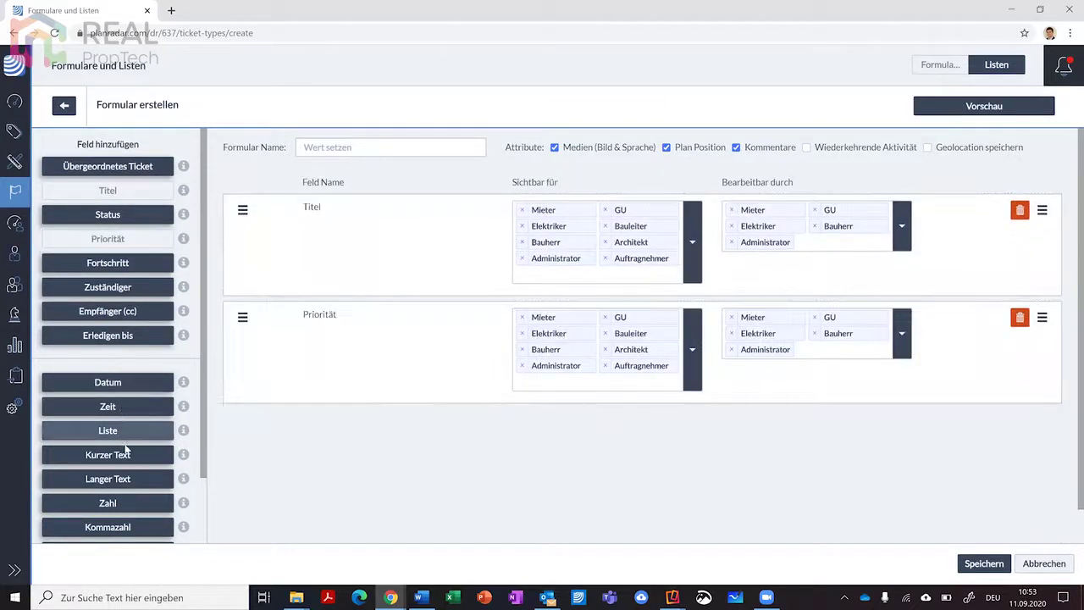
drag(312, 442, 310, 441)
scroll(114, 457, down, 1)
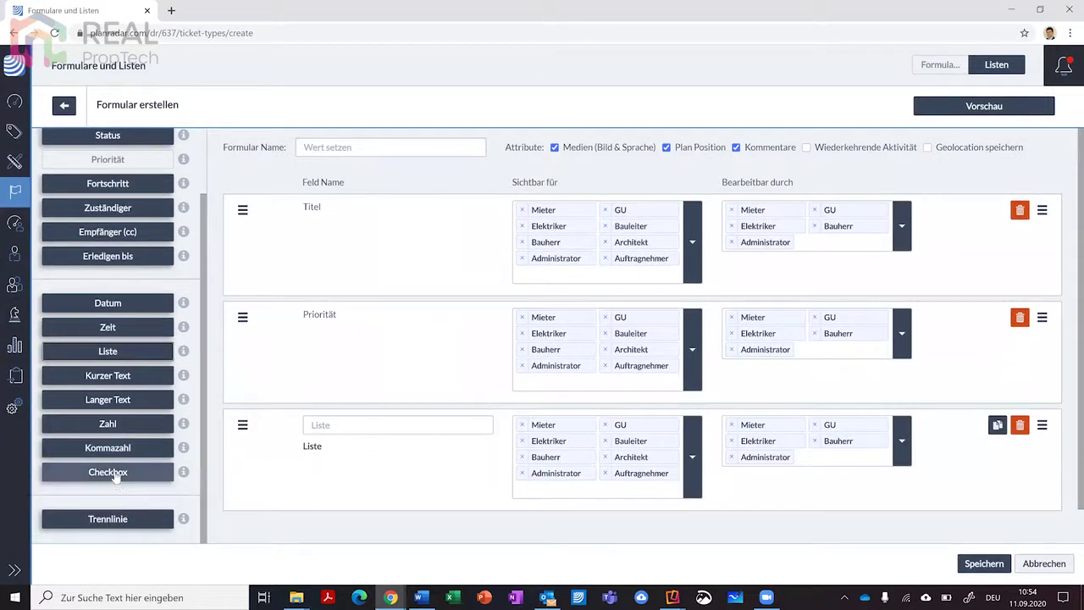
drag(183, 472, 373, 492)
scroll(375, 461, down, 1)
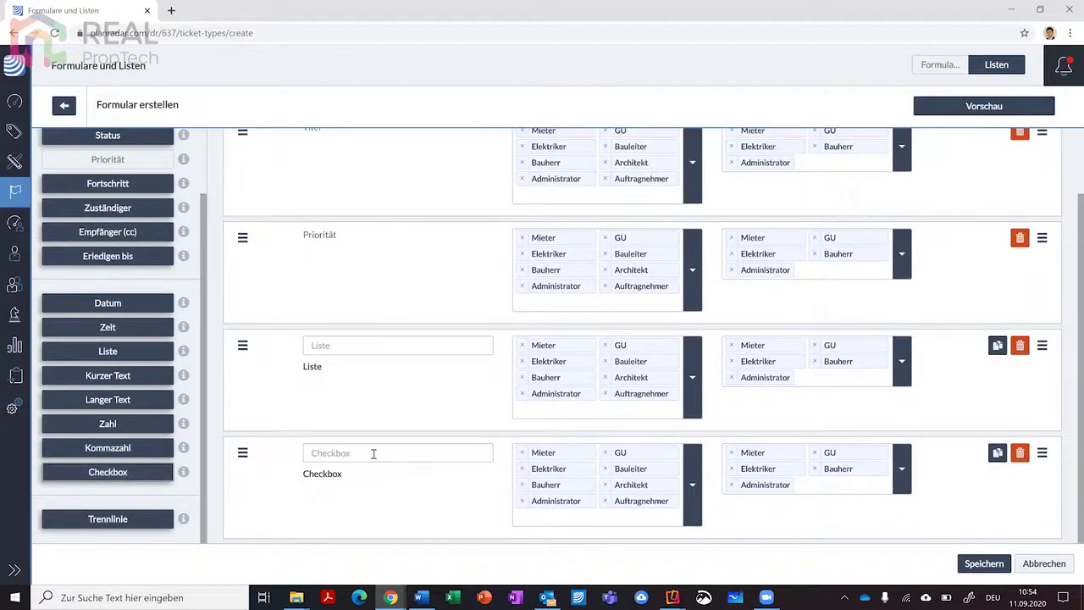
Step: Name the list field "Kosten" and the checkbox field "Wartung abgehandelt", and preview the form
click(341, 345)
text(Kosten)
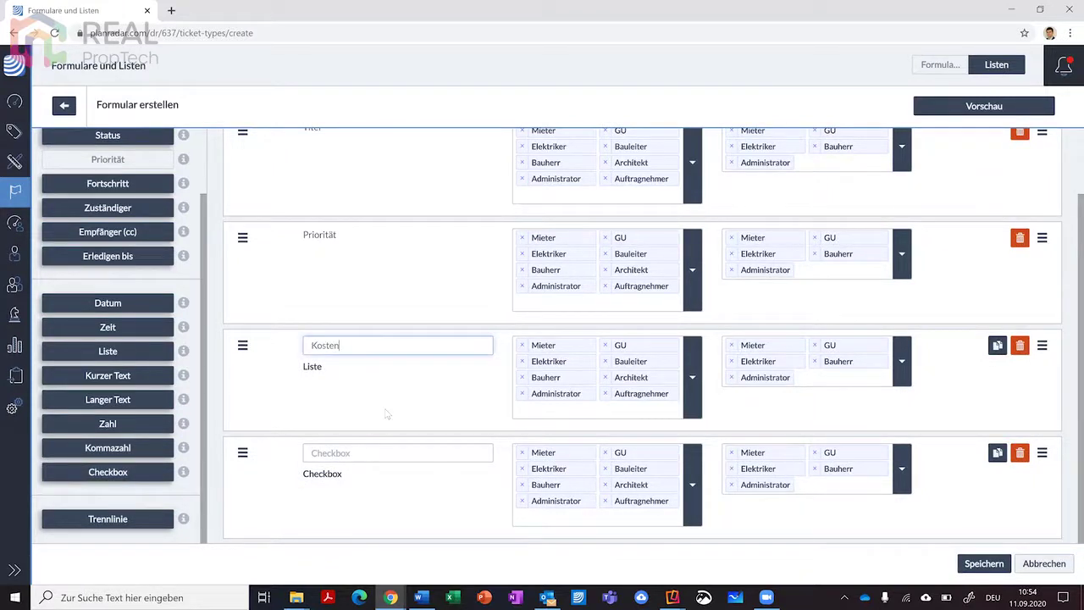
click(390, 453)
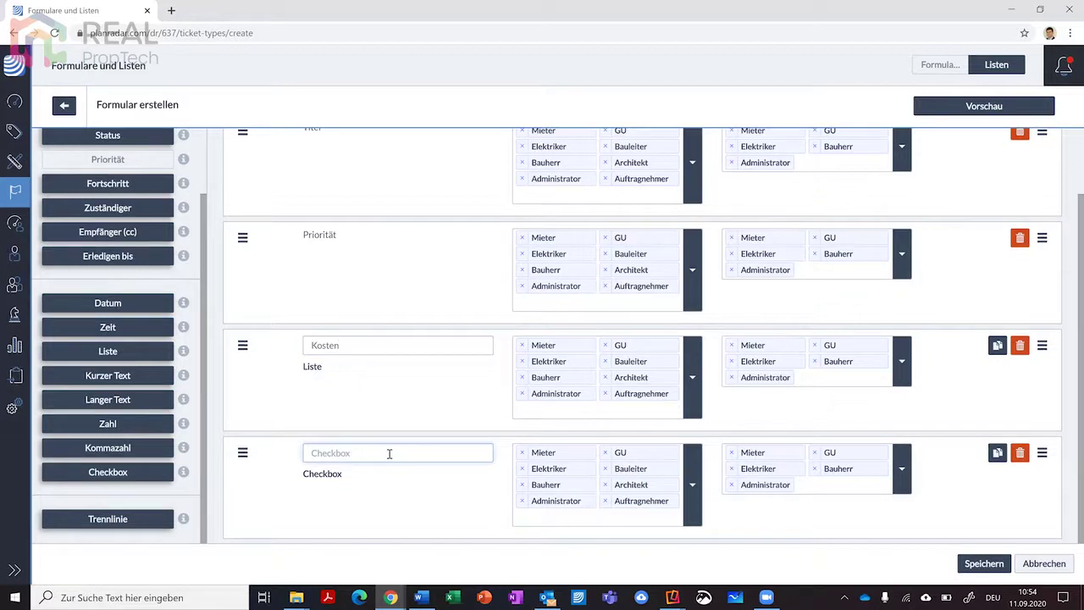
text(Wartung abgehandelt)
click(993, 108)
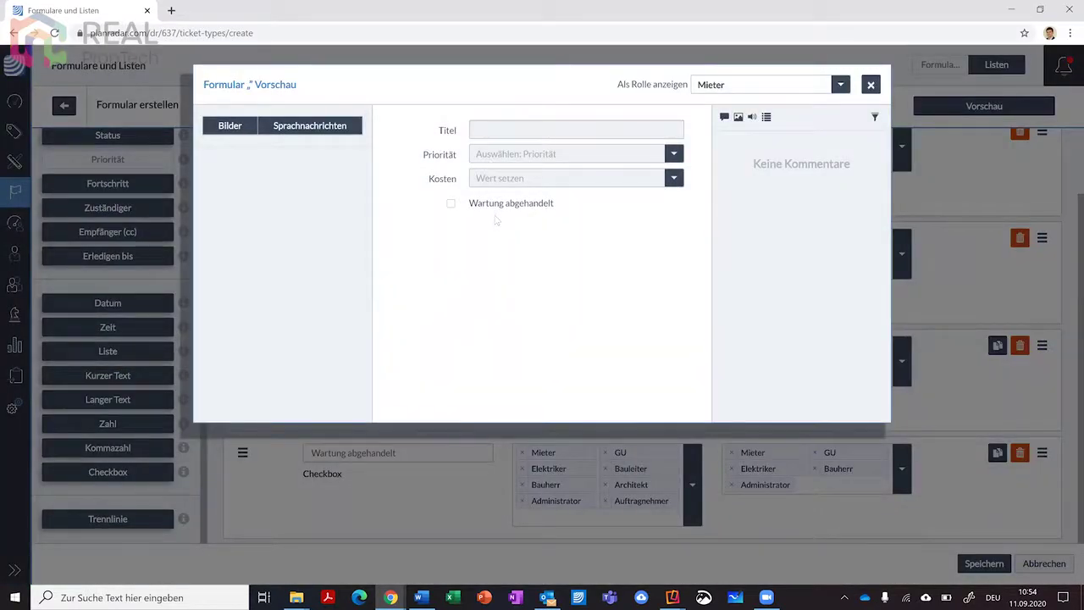
click(870, 85)
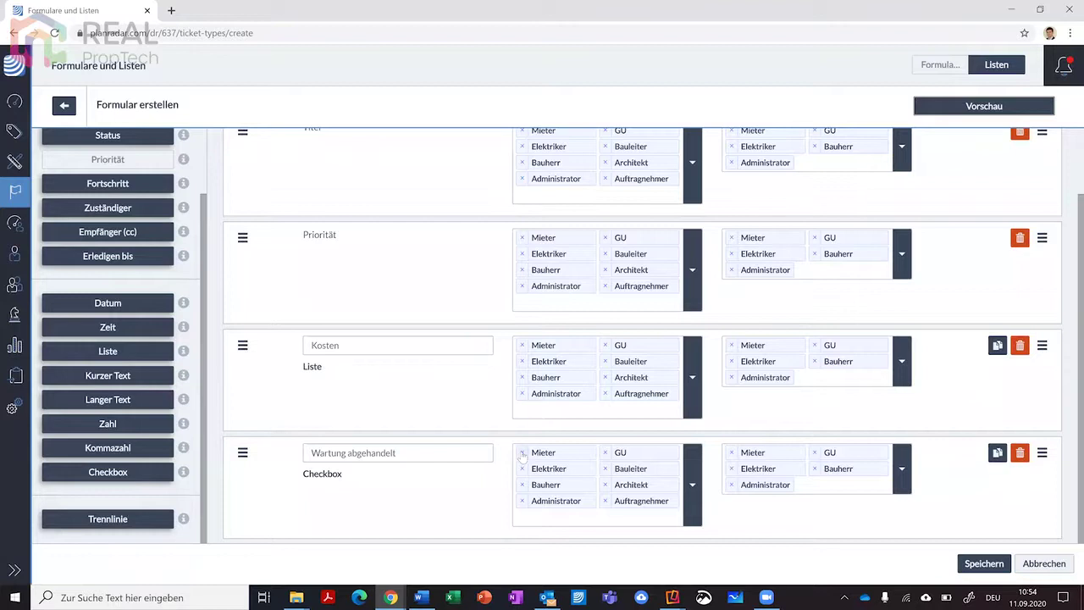
Step: Remove the Mieter role from the Wartung abgehandelt checkbox's visibility and compare the form preview as Mieter and Elektriker
click(522, 452)
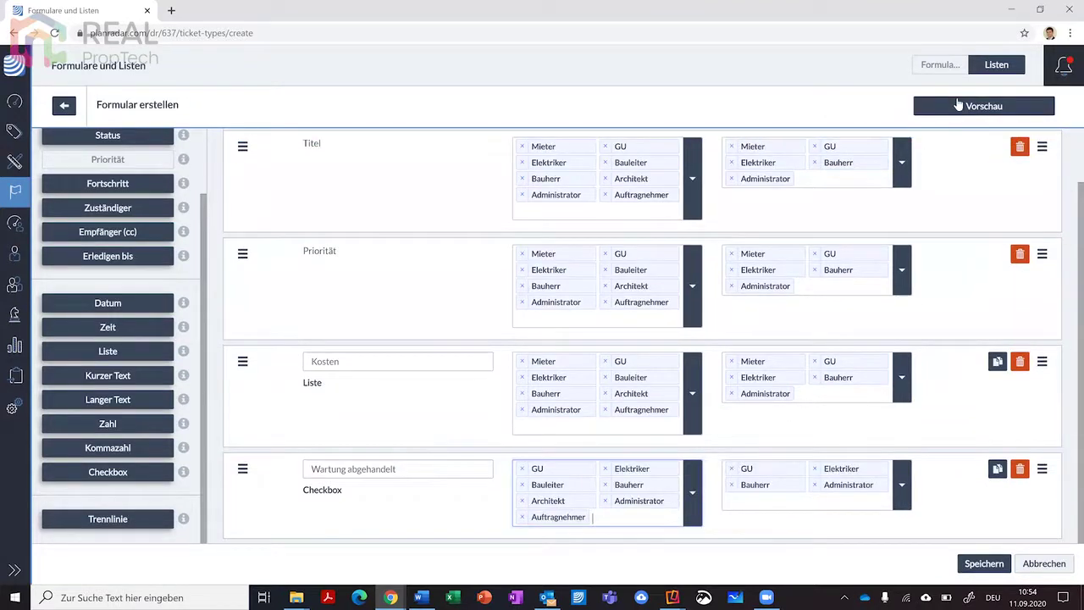
click(958, 104)
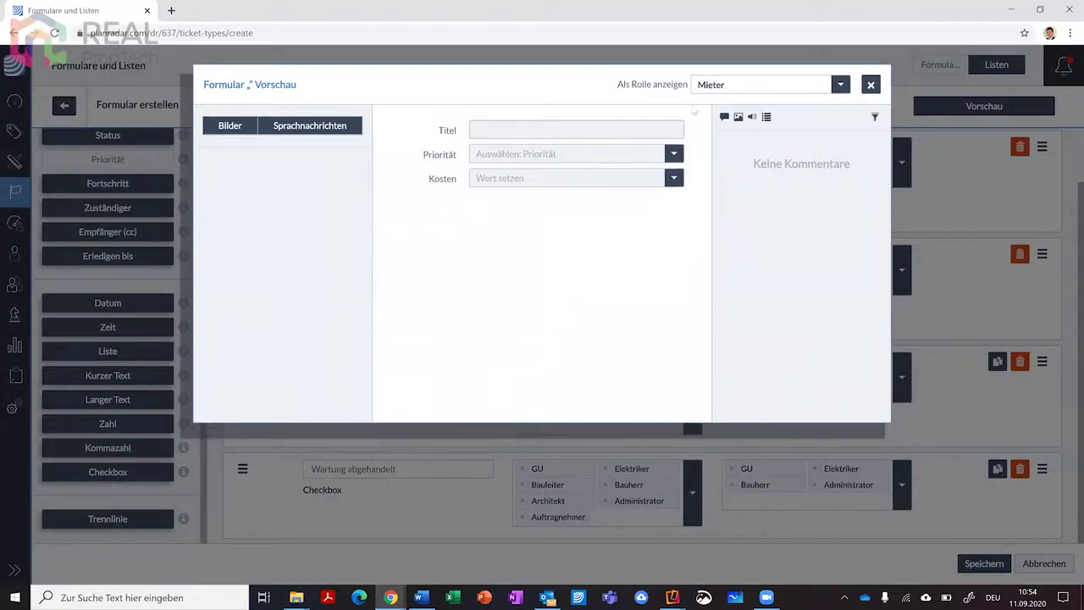
click(809, 84)
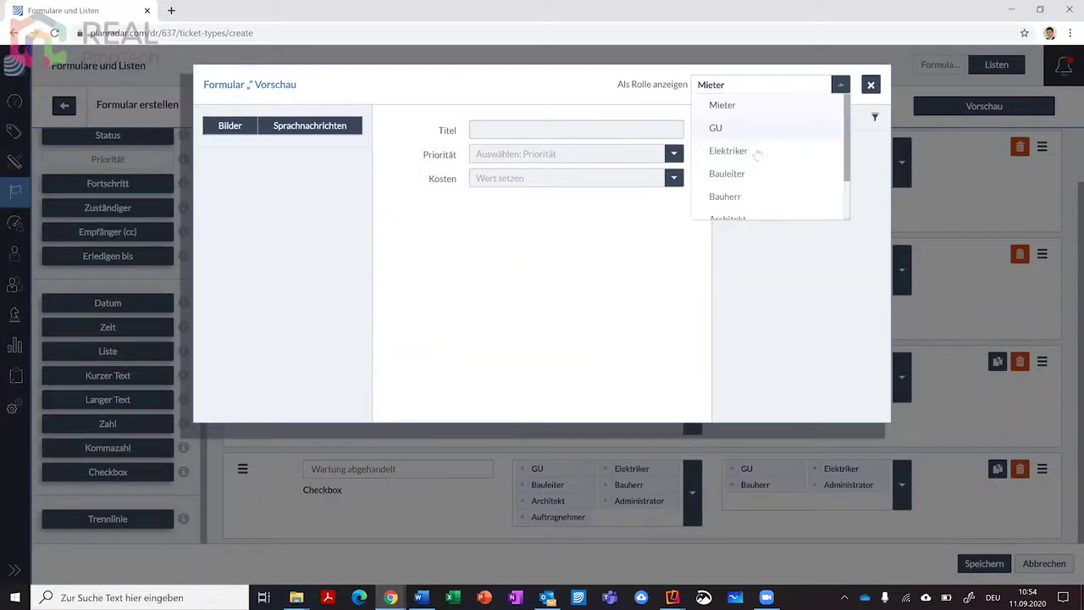
click(746, 152)
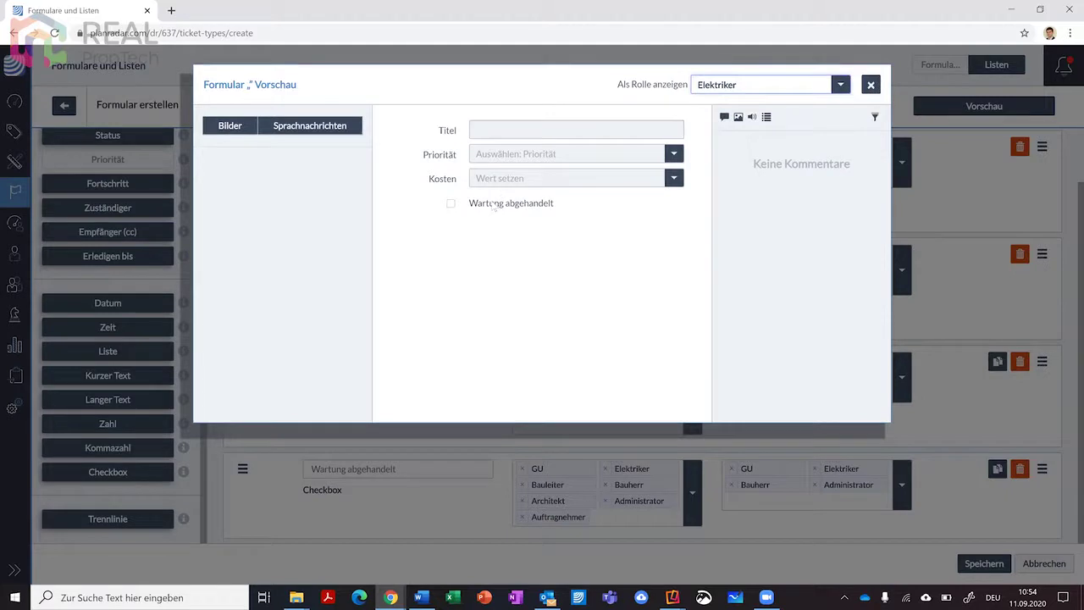
click(871, 86)
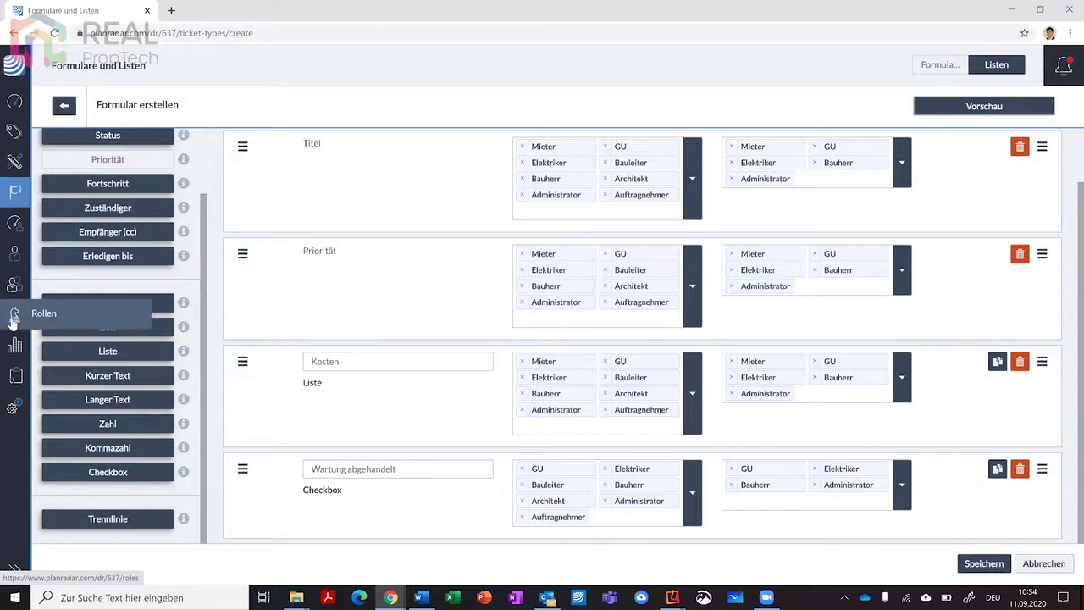
Step: Start a user invitation for an In-House Benutzer and grant the Benutzer and Statistiken administration permissions
click(15, 261)
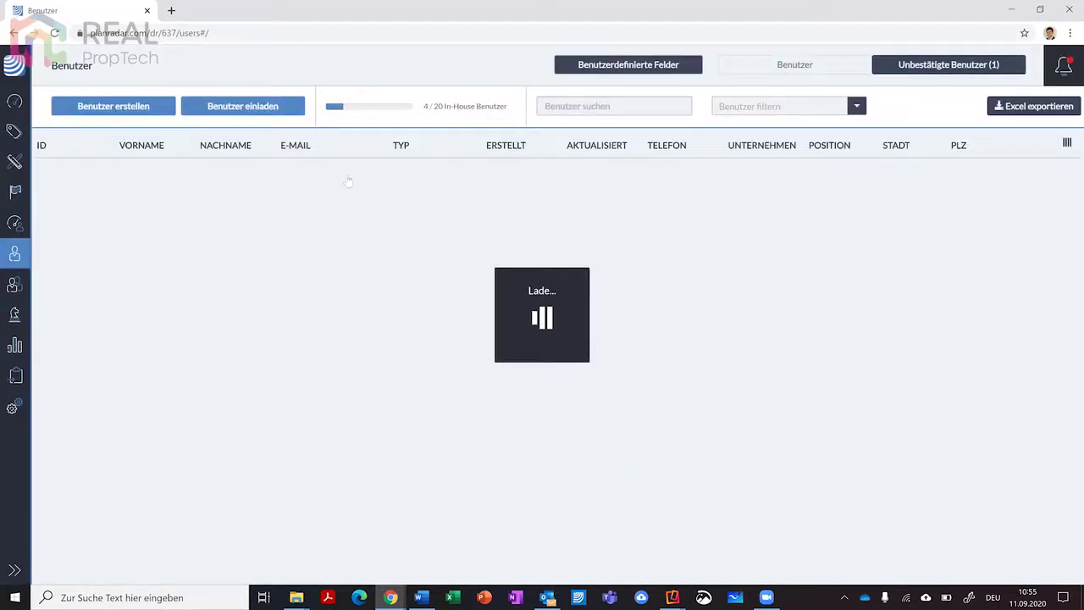
click(232, 106)
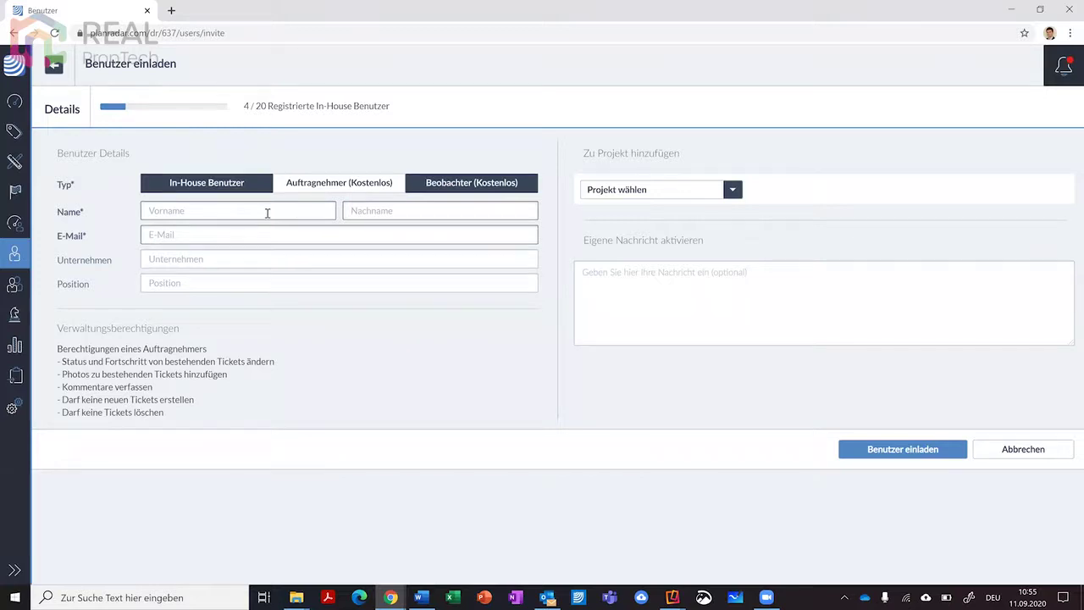
click(229, 183)
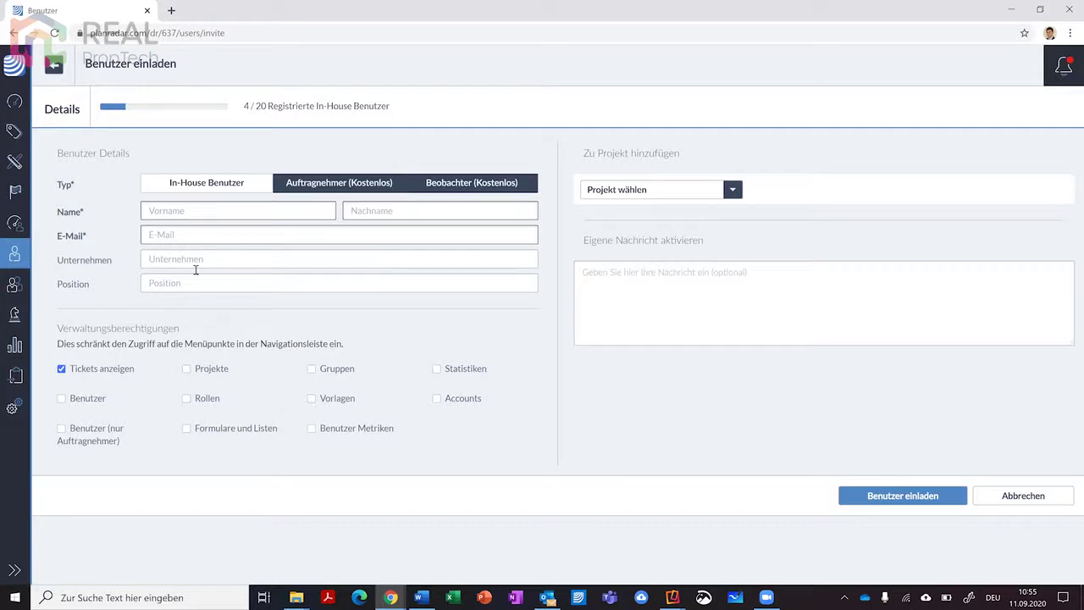
click(62, 399)
click(437, 368)
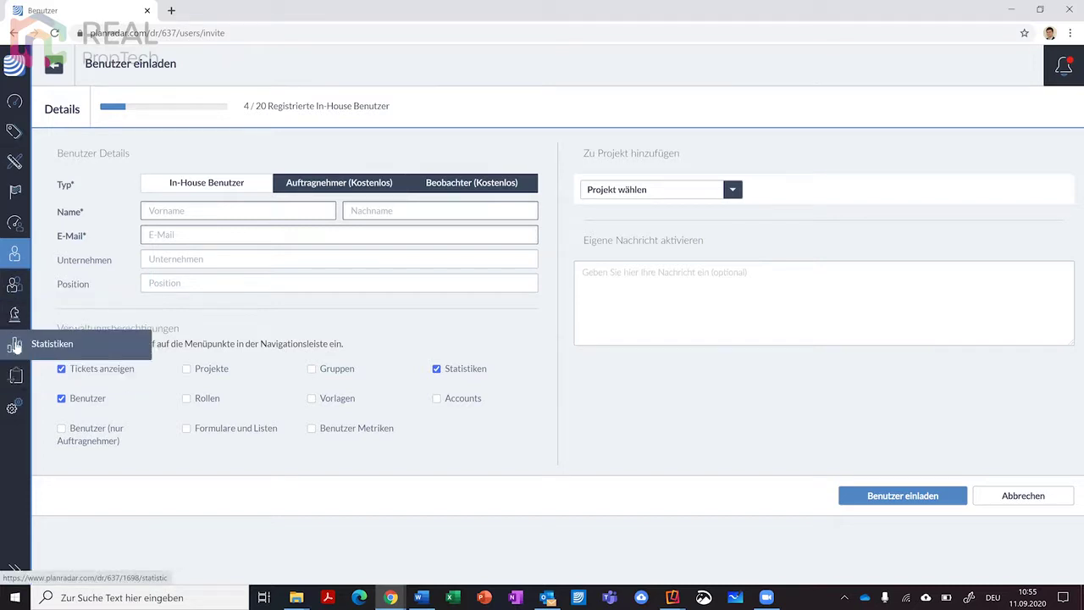
Step: Review the permissions of the Auftragnehmer and Beobachter user types in the invitation
click(342, 184)
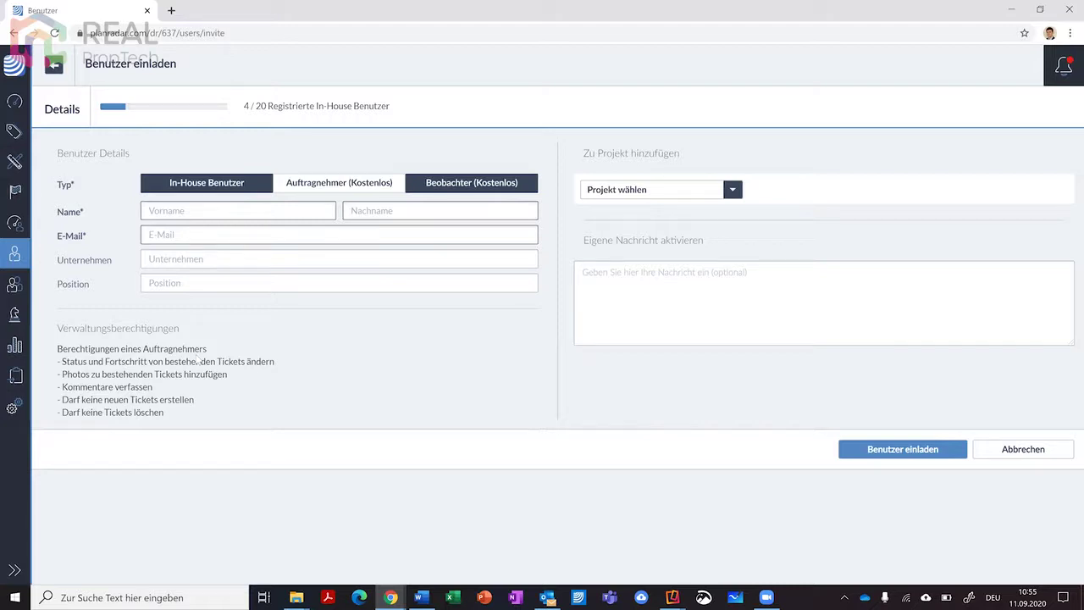
click(449, 186)
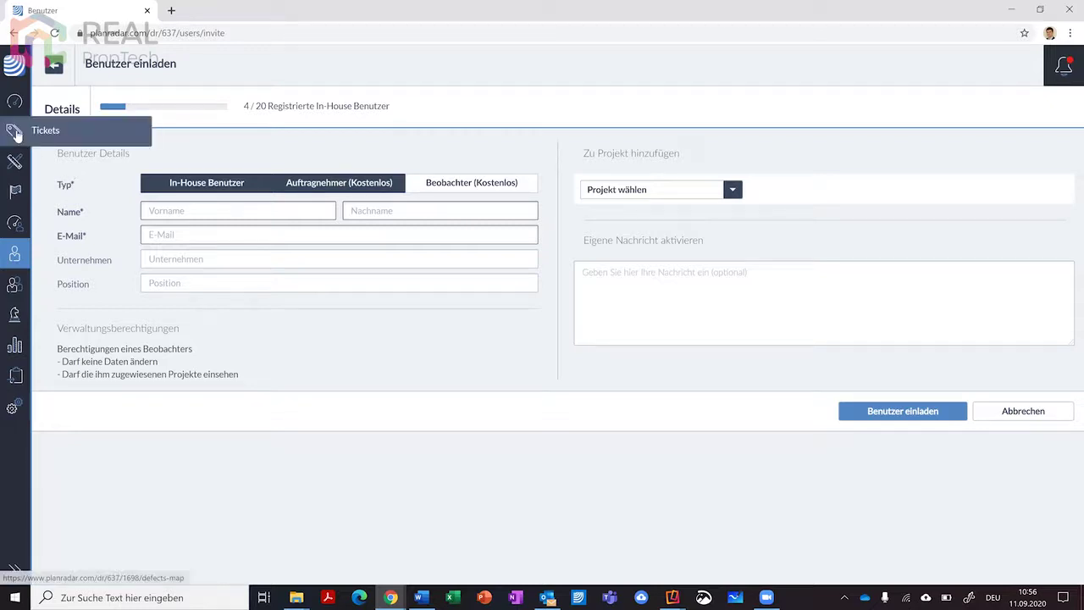
Step: Return to the Hotel project's tickets and open the OG5_Index_A plan level
click(16, 132)
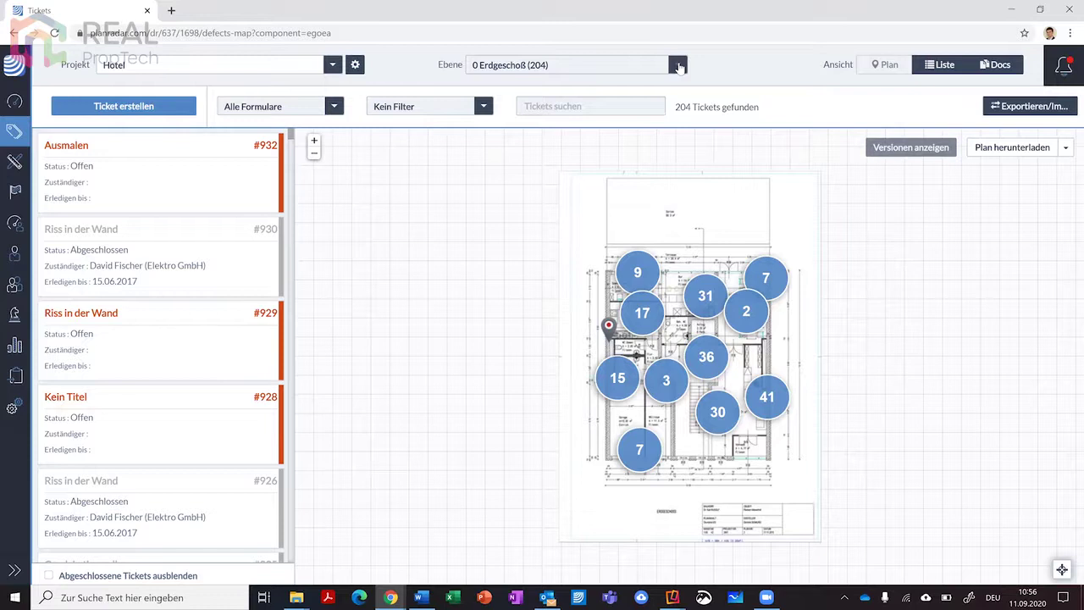
click(679, 67)
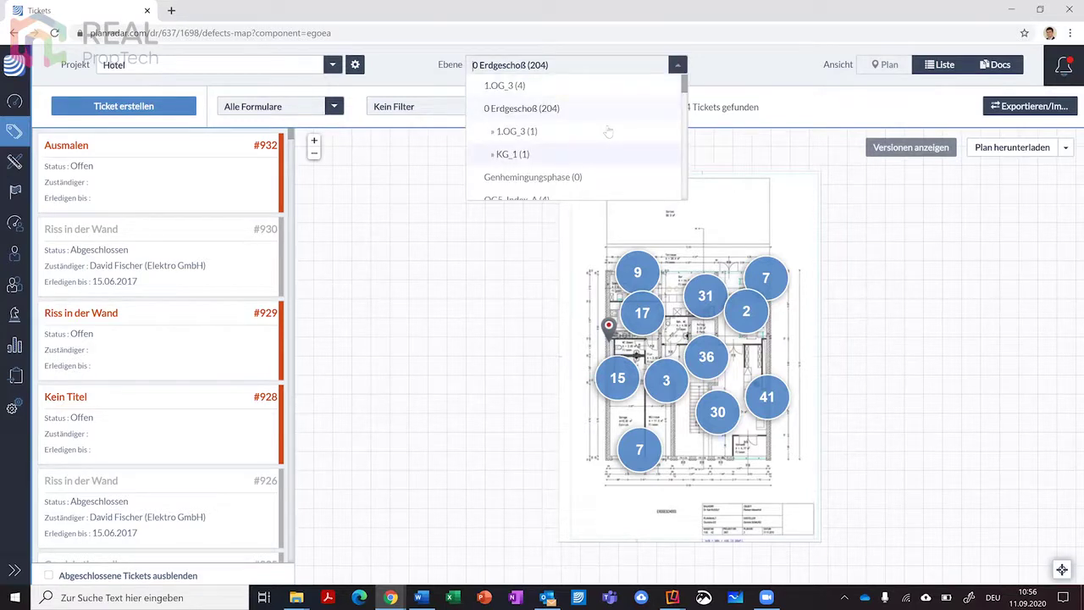
scroll(686, 87, down, 2)
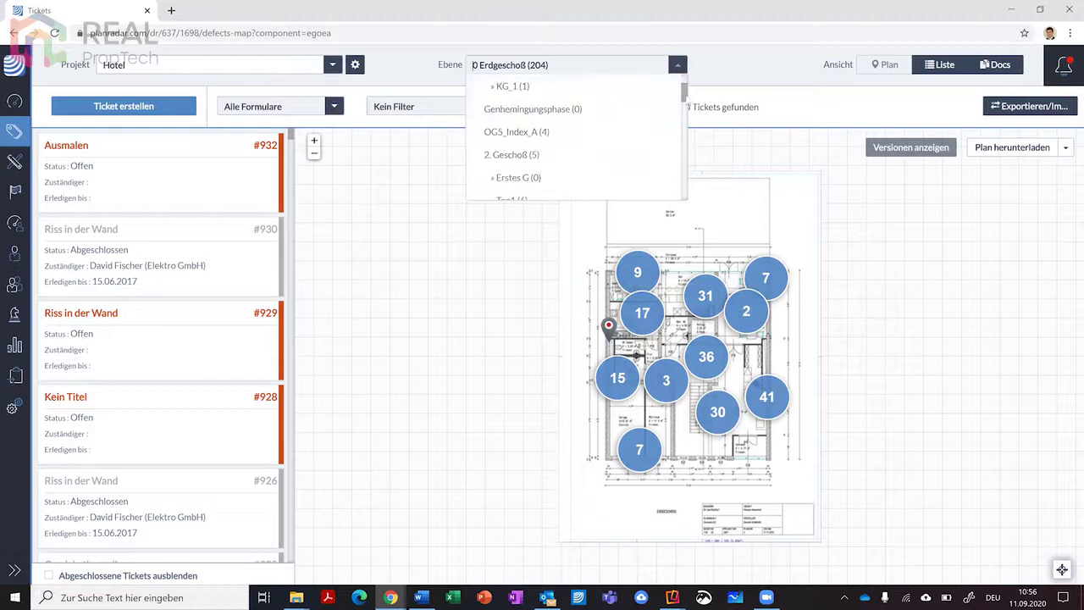
click(601, 128)
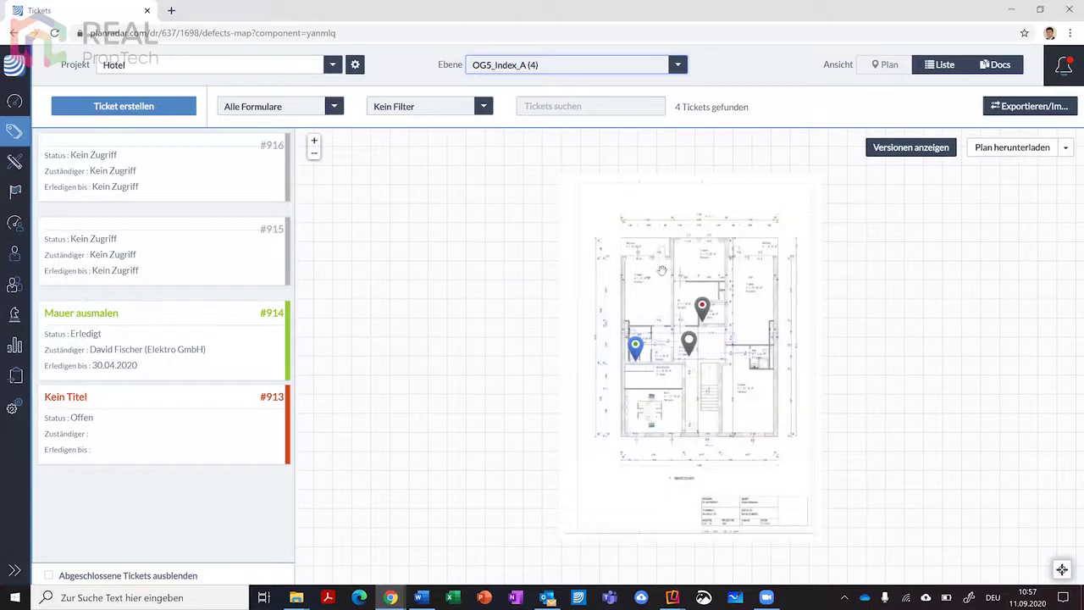
Step: Open the OG5_Index_A.pdf version of the plan and compare it with OG5_Index_B.pdf
click(920, 147)
click(571, 197)
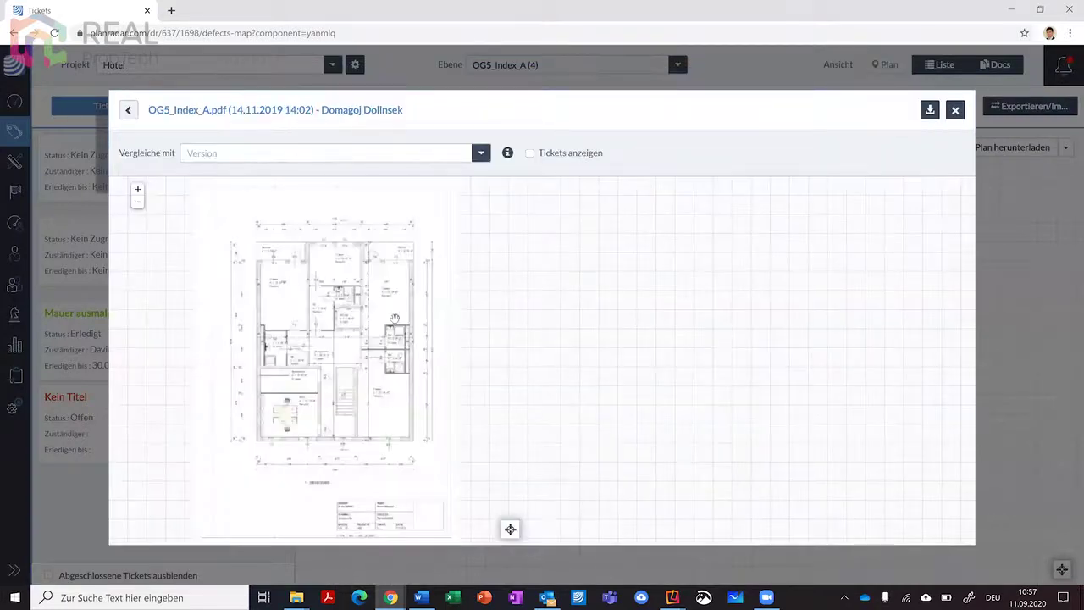
click(481, 154)
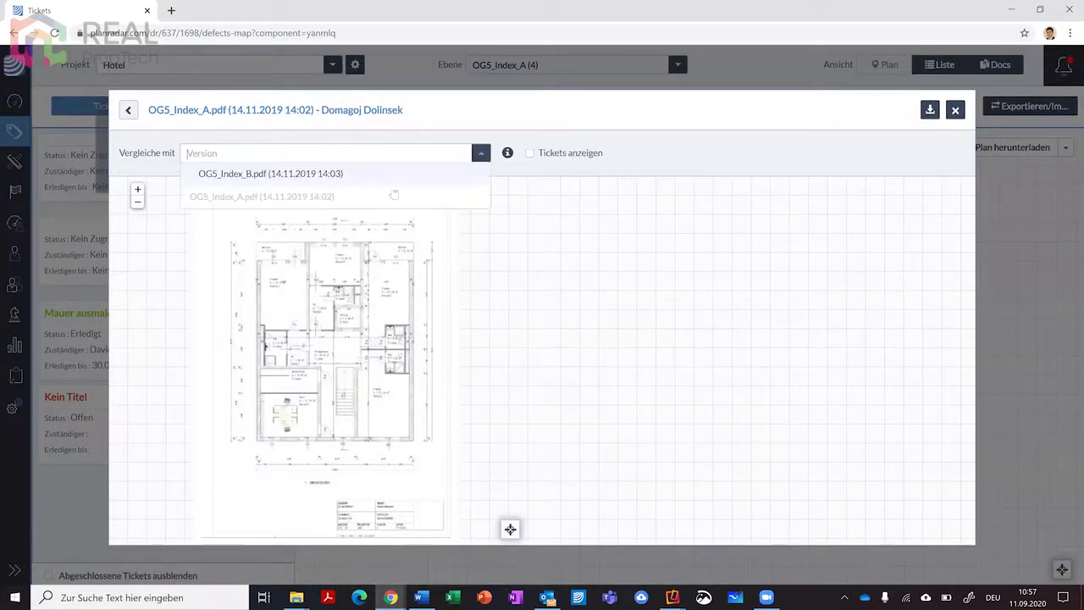
click(356, 175)
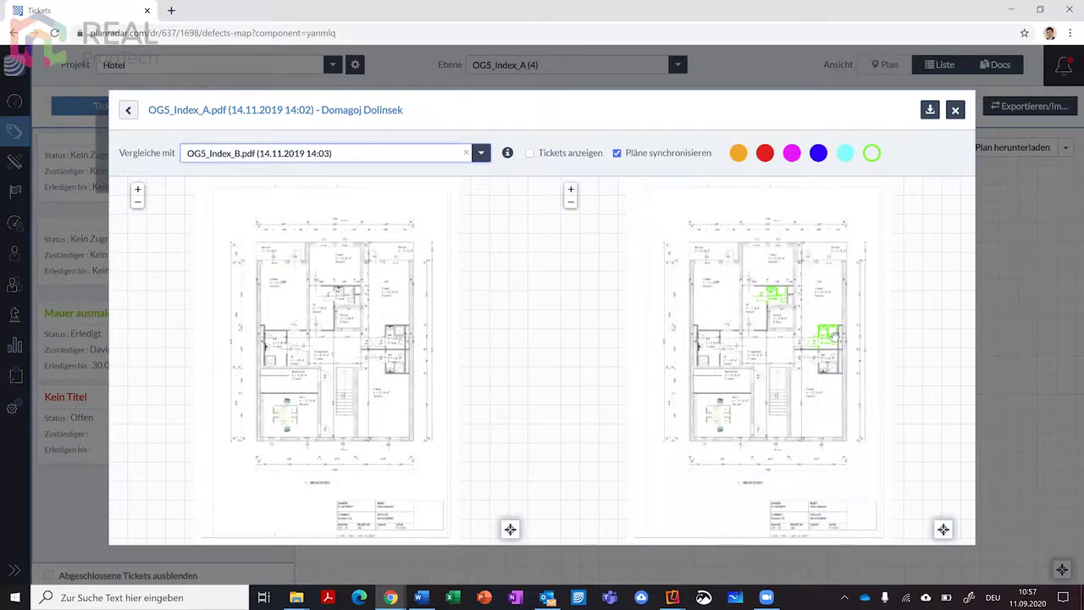
Step: Examine the changed bathroom areas with differences highlighted in red and tickets shown on both plans, and close the comparison
scroll(834, 336, up, 6)
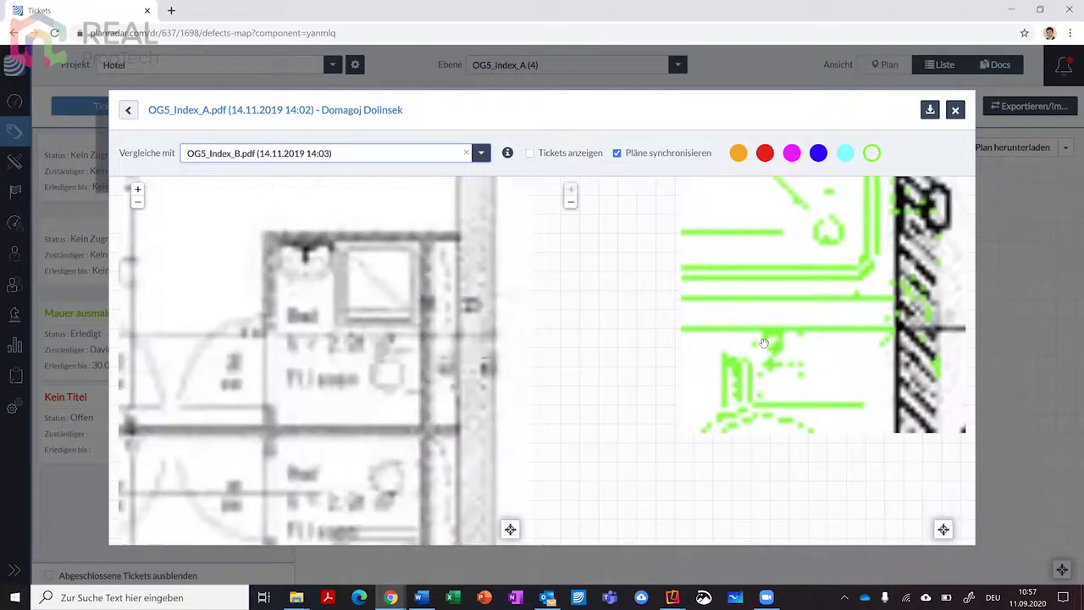
scroll(763, 342, down, 5)
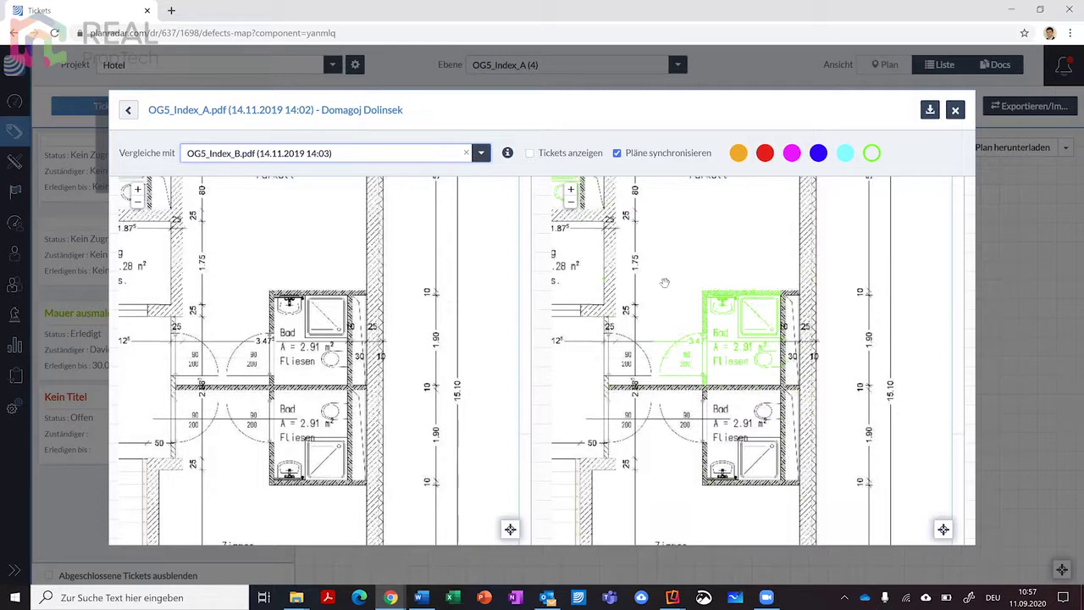
drag(749, 419, 831, 446)
drag(727, 298, 783, 264)
drag(640, 293, 689, 332)
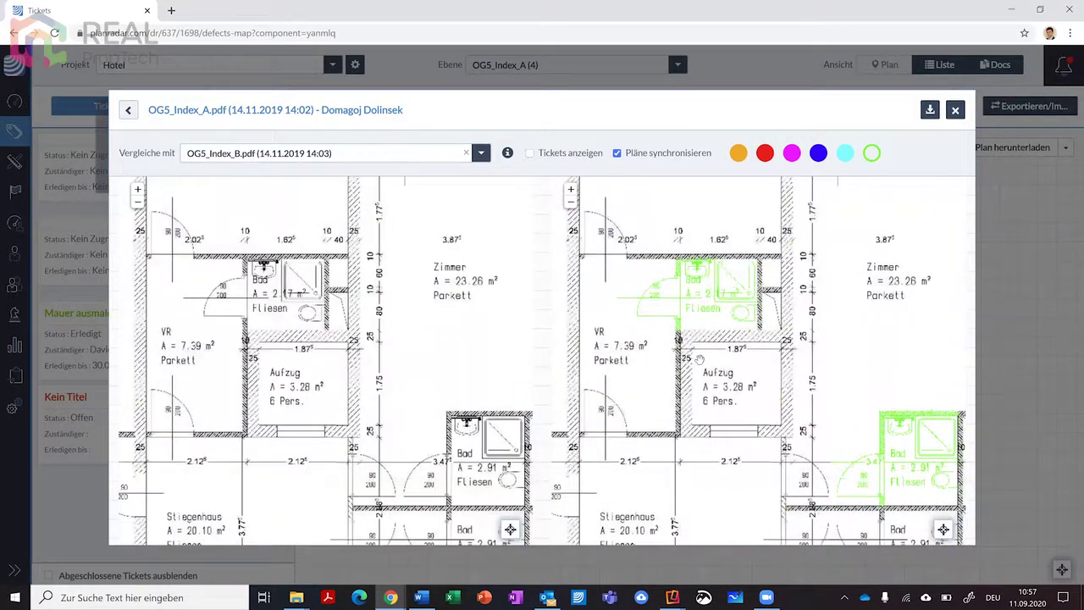
click(765, 153)
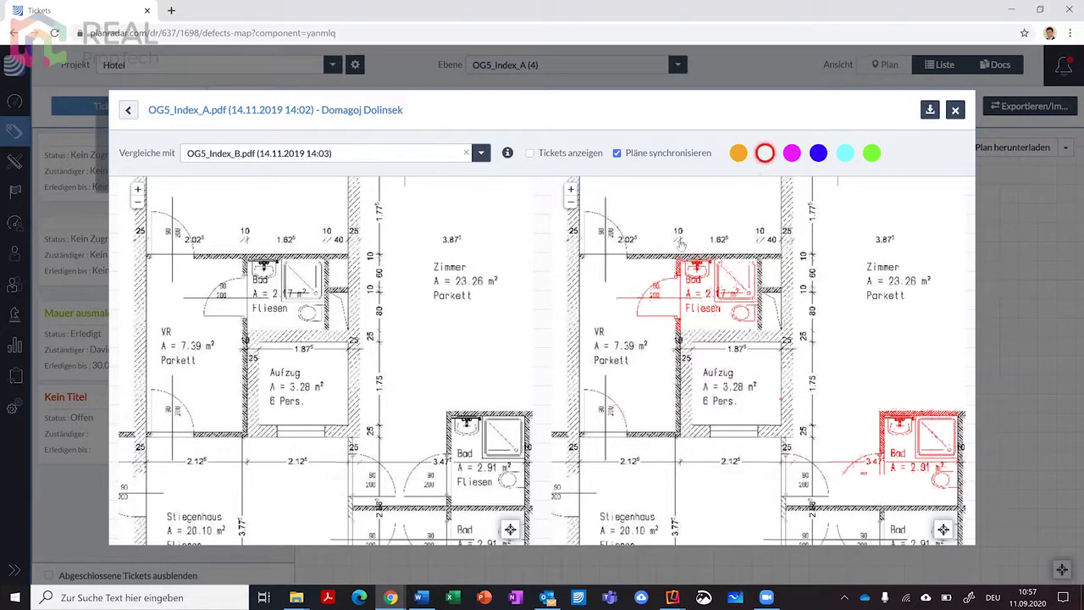
click(530, 153)
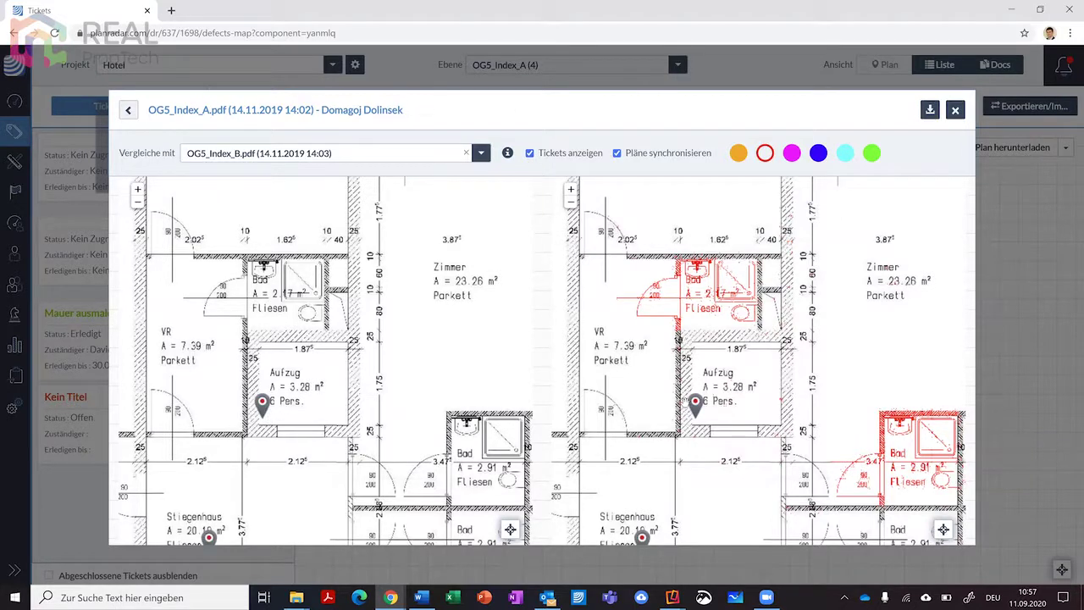
mouse_move(531, 155)
key(Escape)
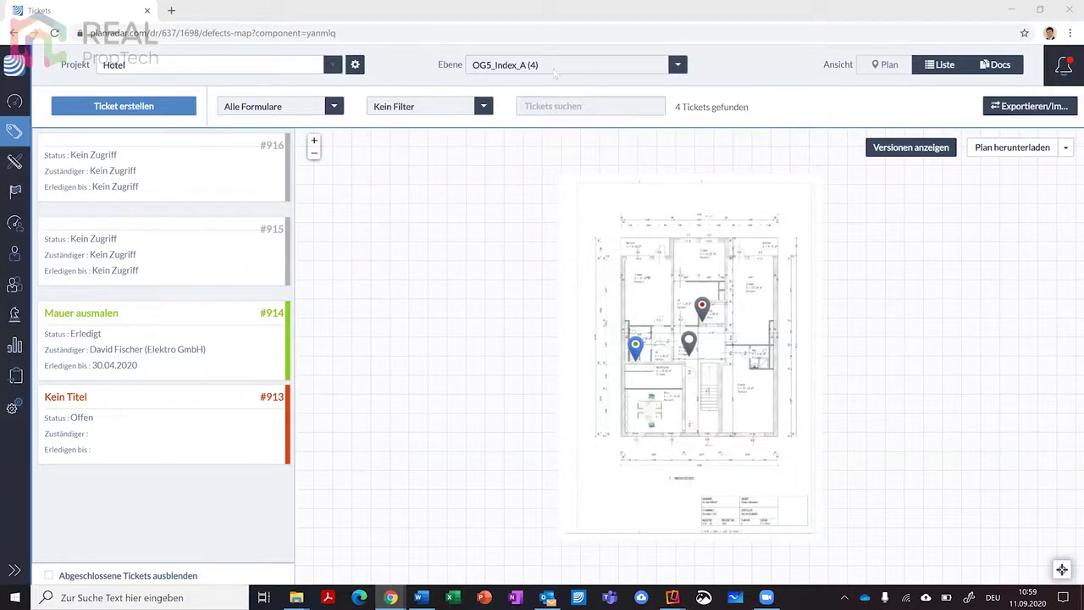
Step: Search the project list for "bim" and switch from the Hotel project to BIM Projekt
click(332, 64)
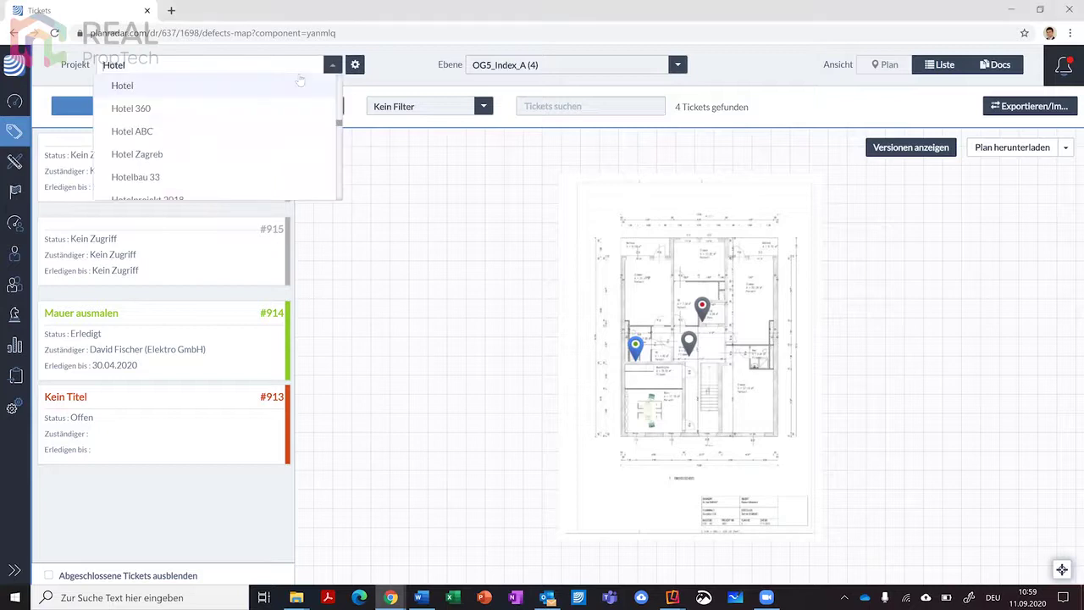
scroll(244, 134, down, 6)
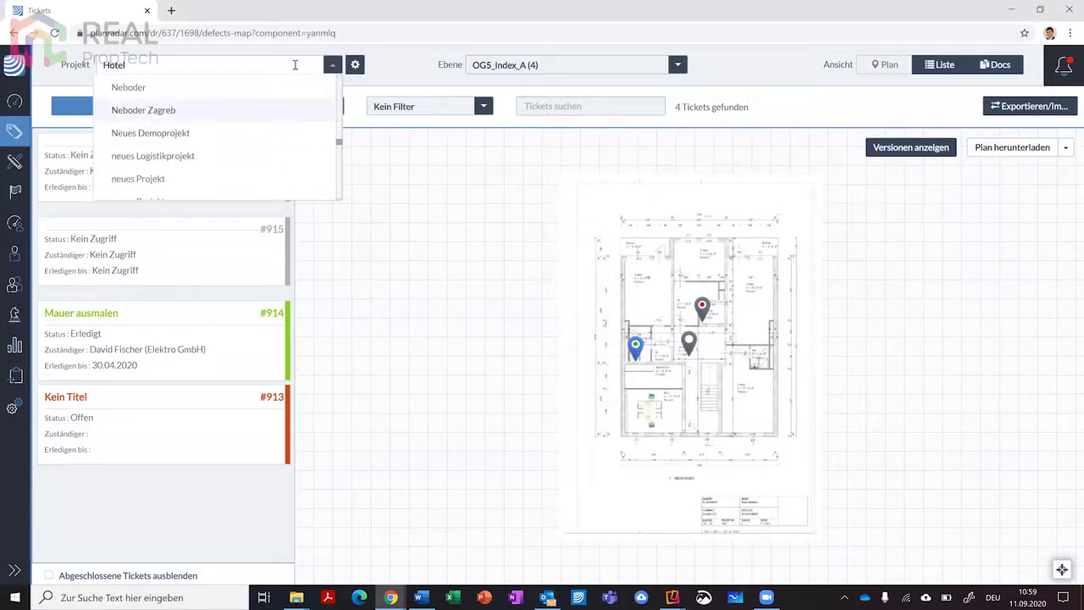
text(bim)
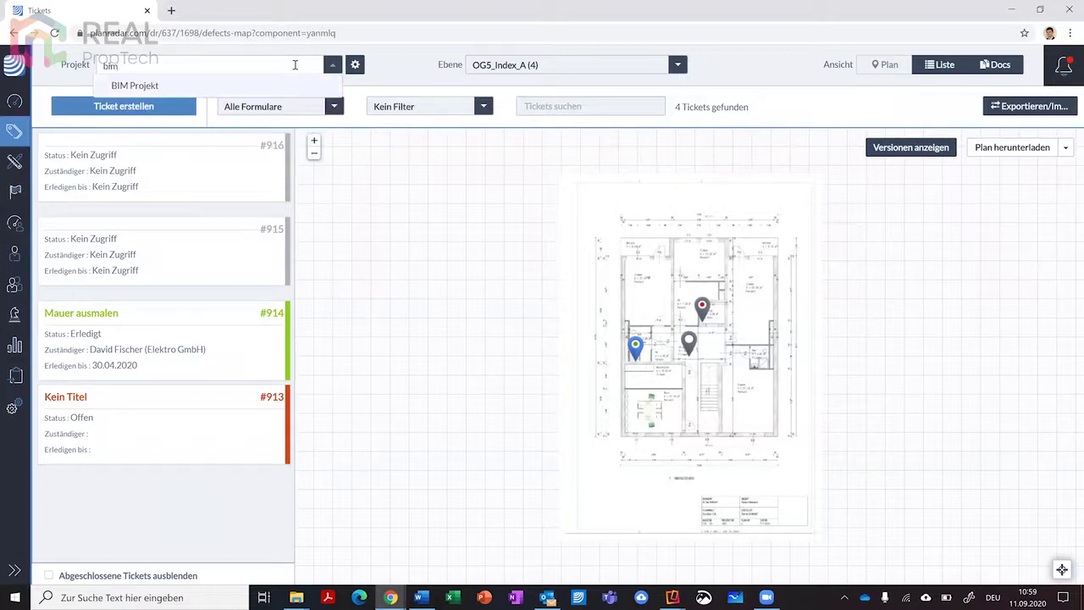
click(289, 90)
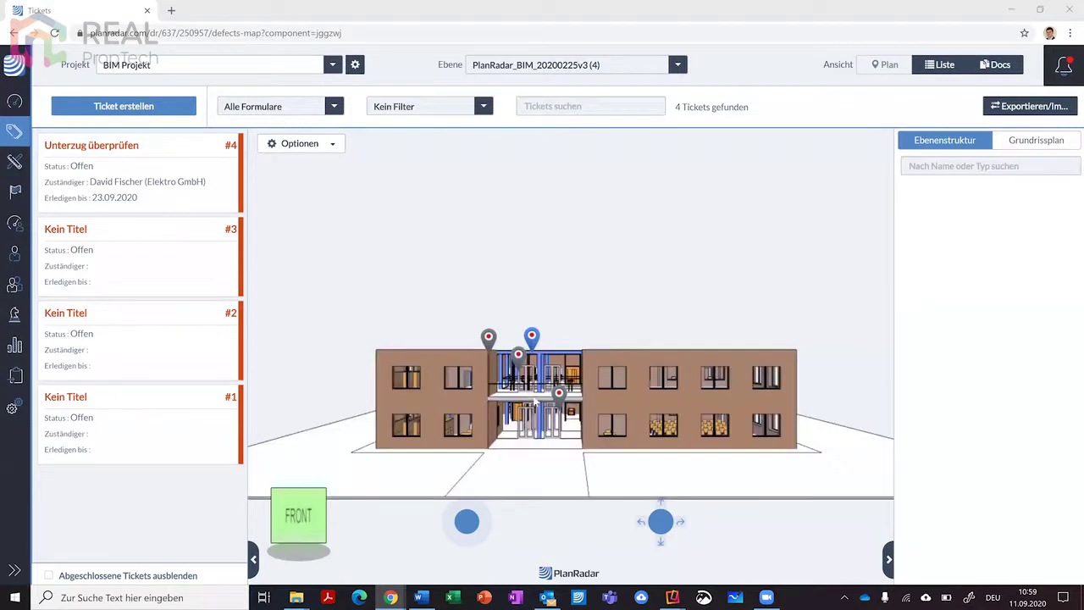
Step: Select the roof beam along the building's front in the 3D model and review its dimensions, marking, name and object type
drag(582, 421, 551, 454)
drag(554, 397, 559, 363)
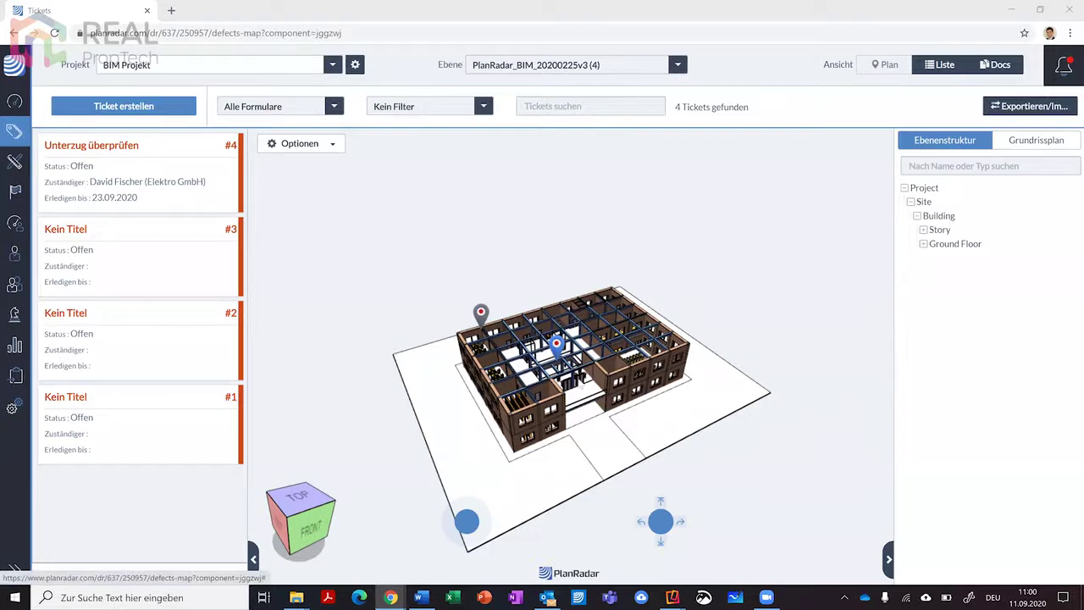
click(585, 367)
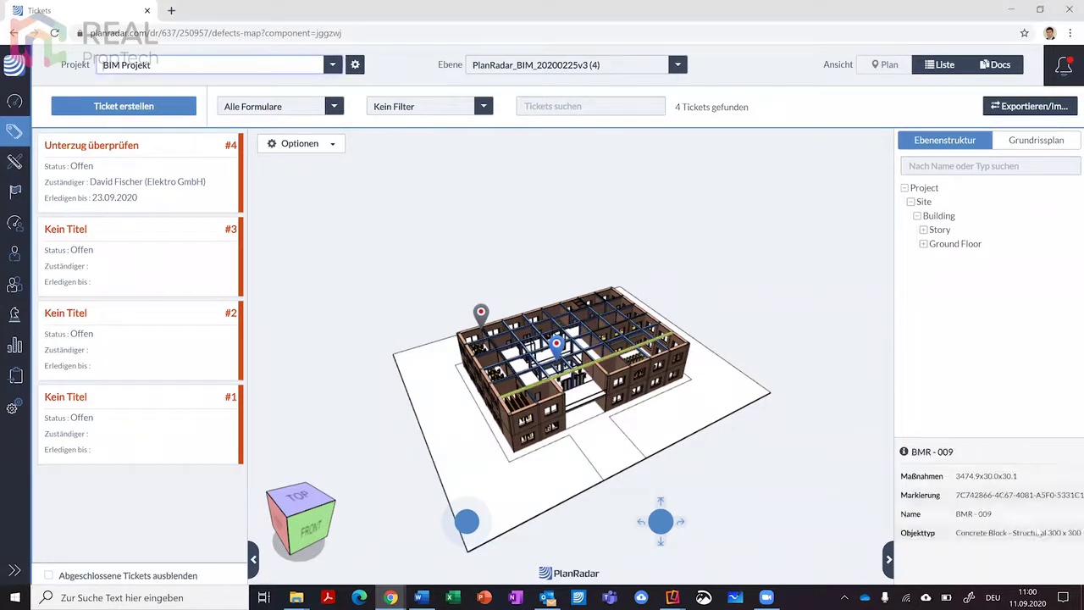
drag(956, 477, 981, 514)
click(990, 531)
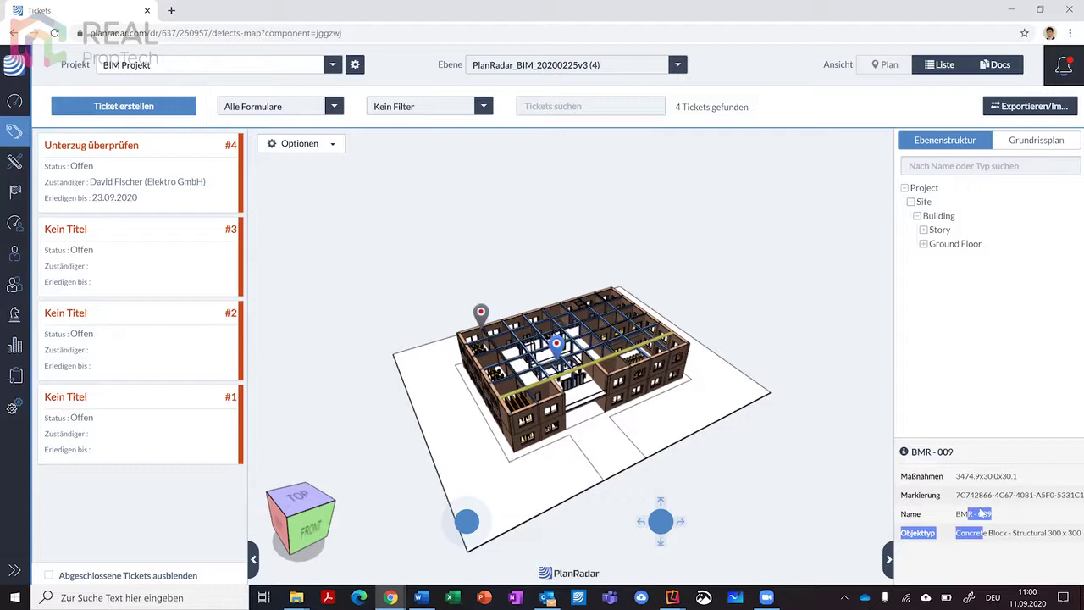
click(980, 515)
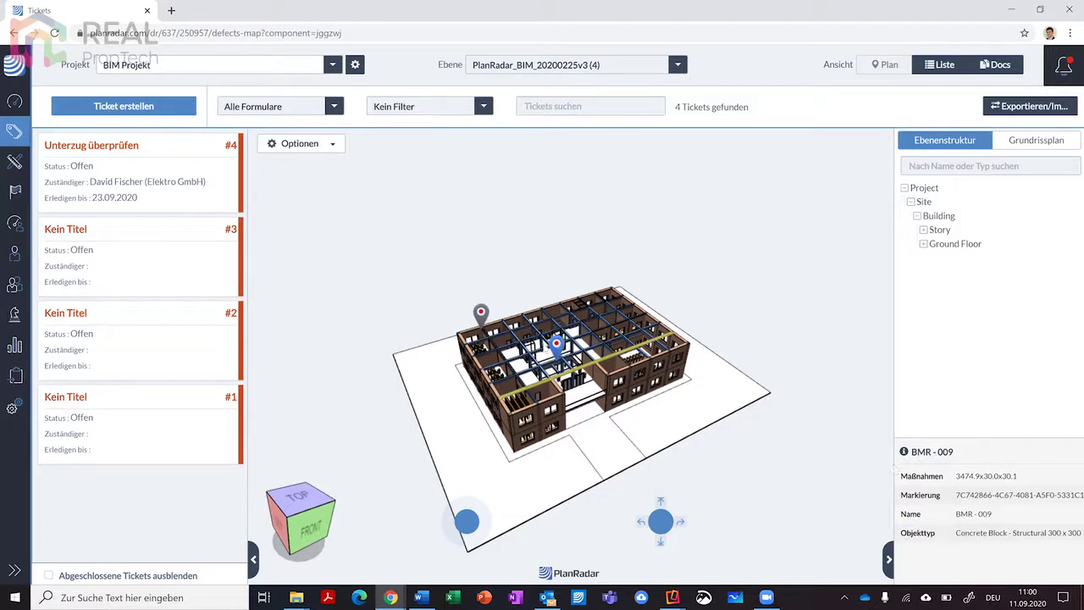
Step: Switch the BIM model to the TOP view and examine the room layout and ticket pins up close
click(308, 498)
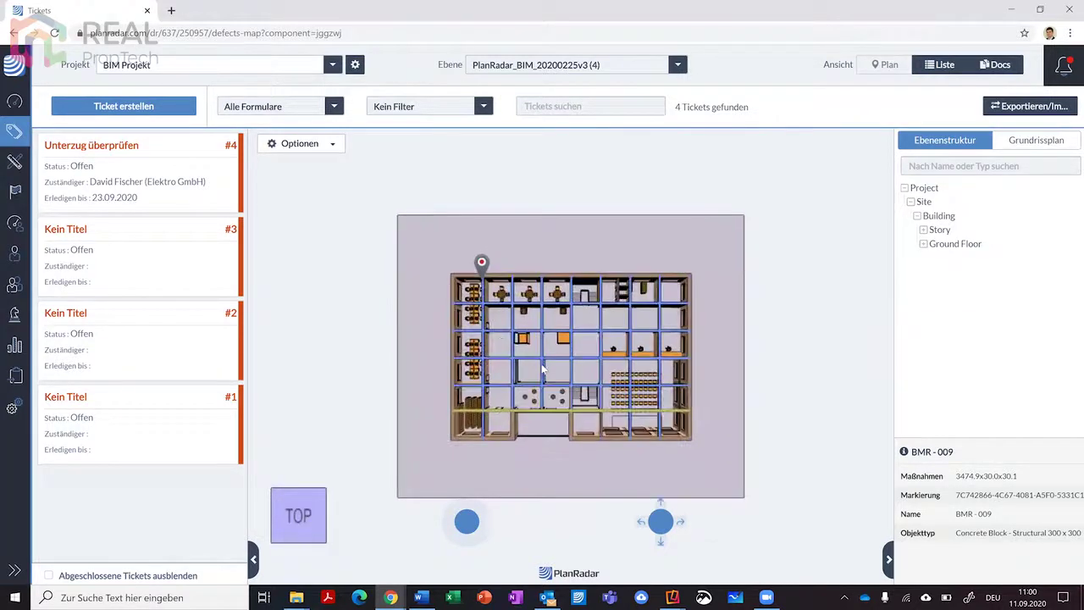
scroll(496, 419, up, 4)
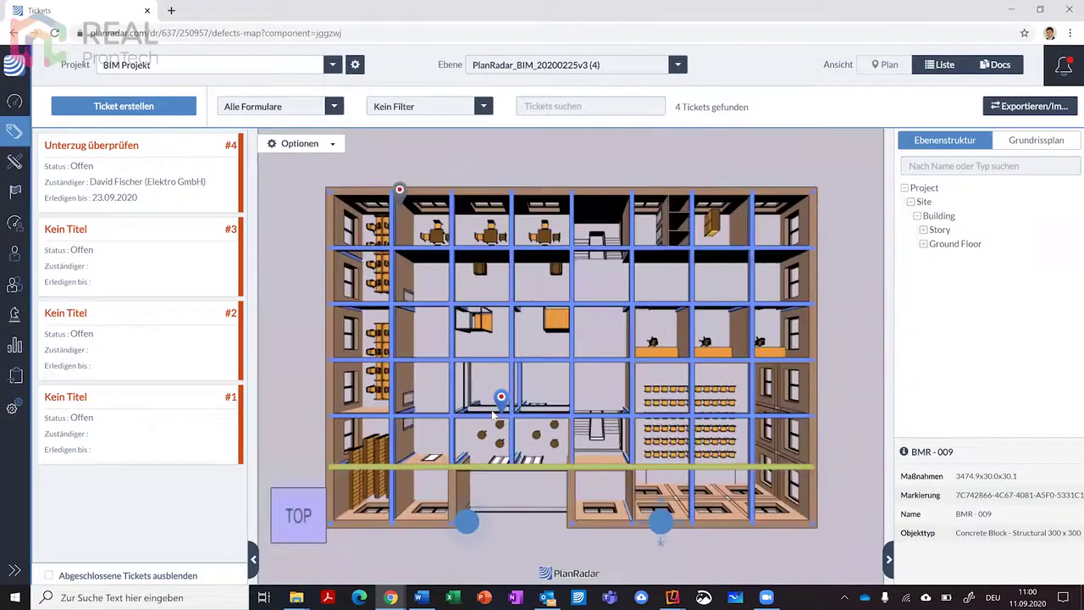
scroll(496, 420, up, 1)
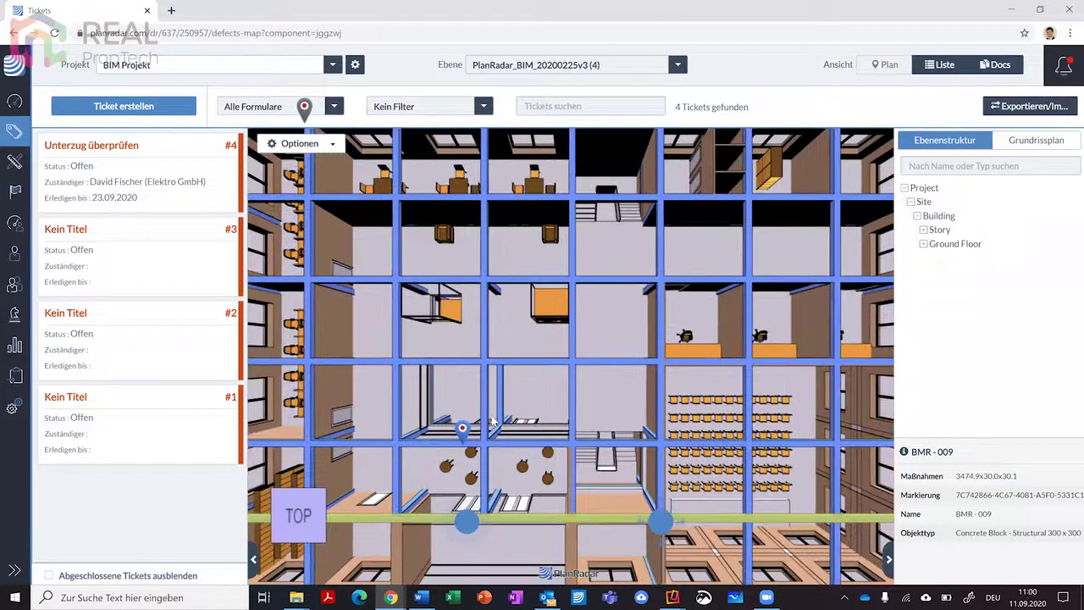
scroll(502, 426, down, 2)
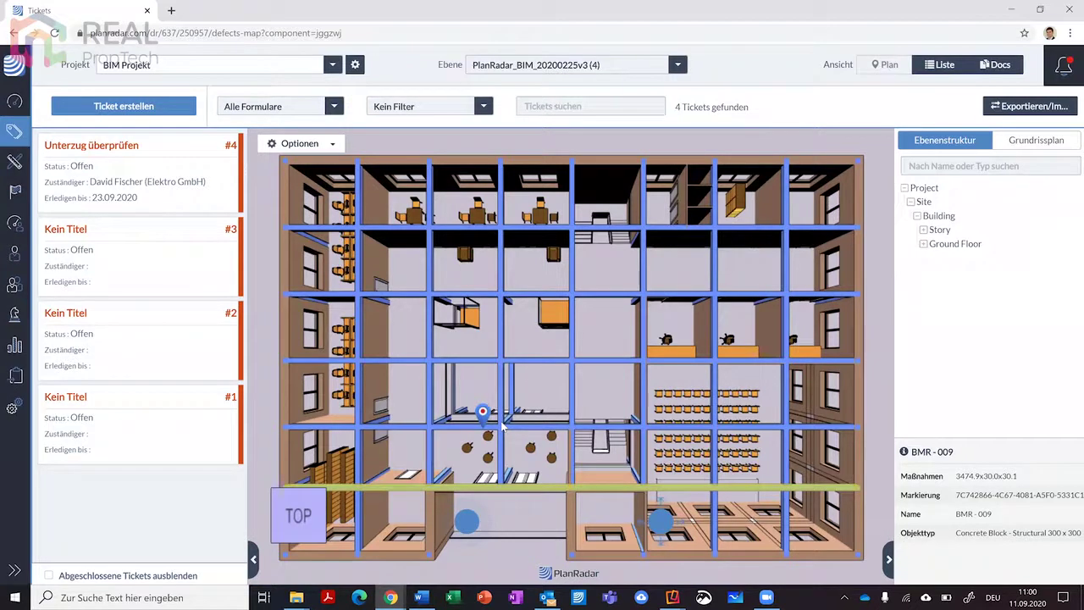
scroll(501, 426, down, 1)
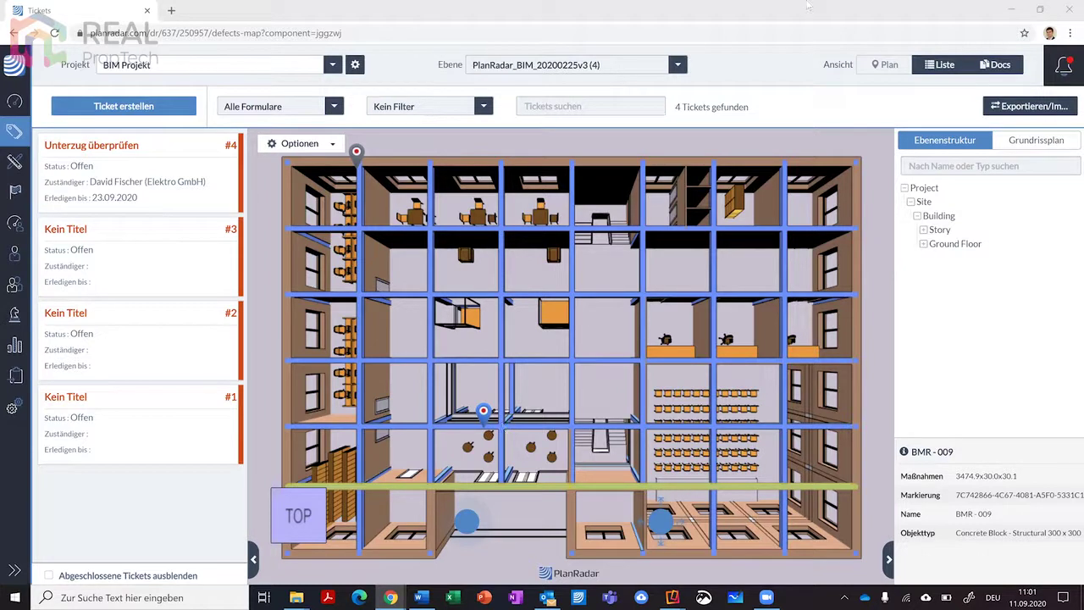
mouse_move(766, 597)
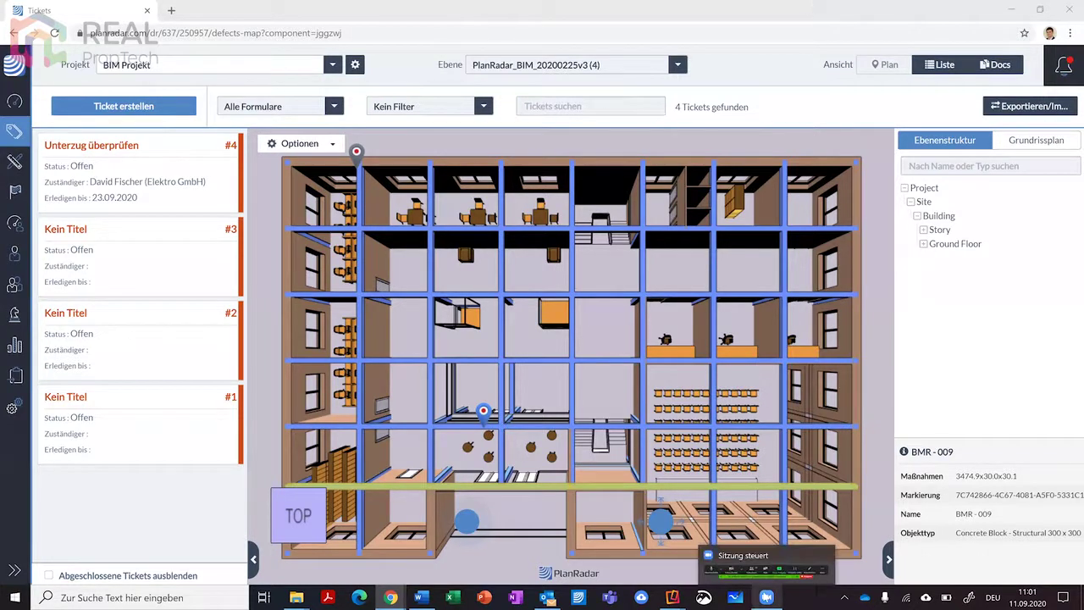